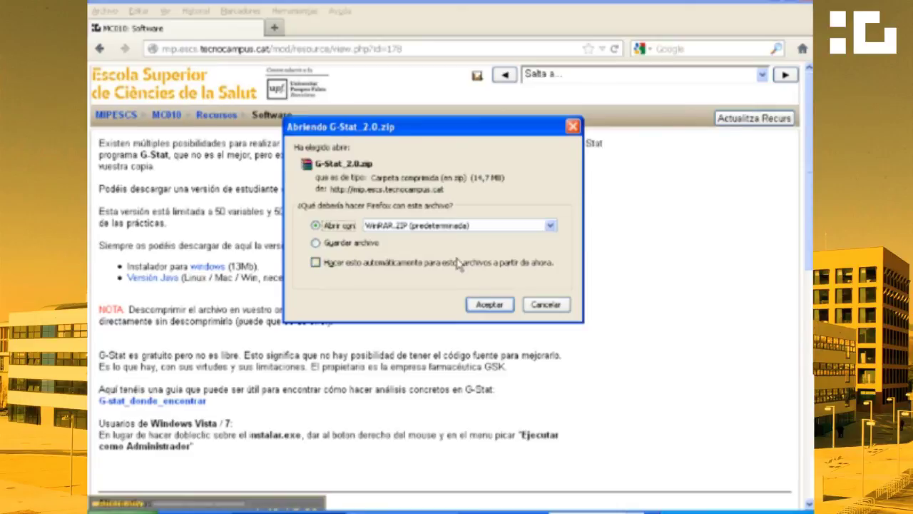
- Download G-Stat_2.0.zip to open with WinRAR and close the downloads window
left_click(490, 305)
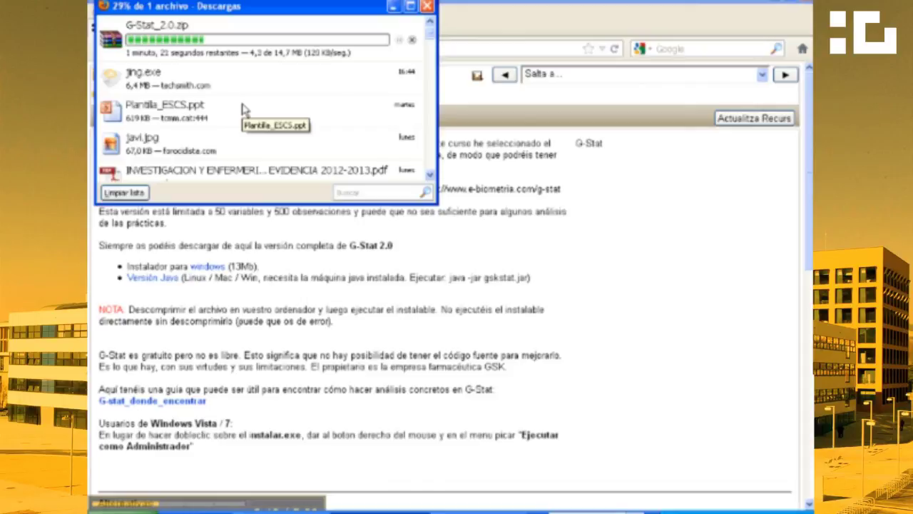
left_click(427, 7)
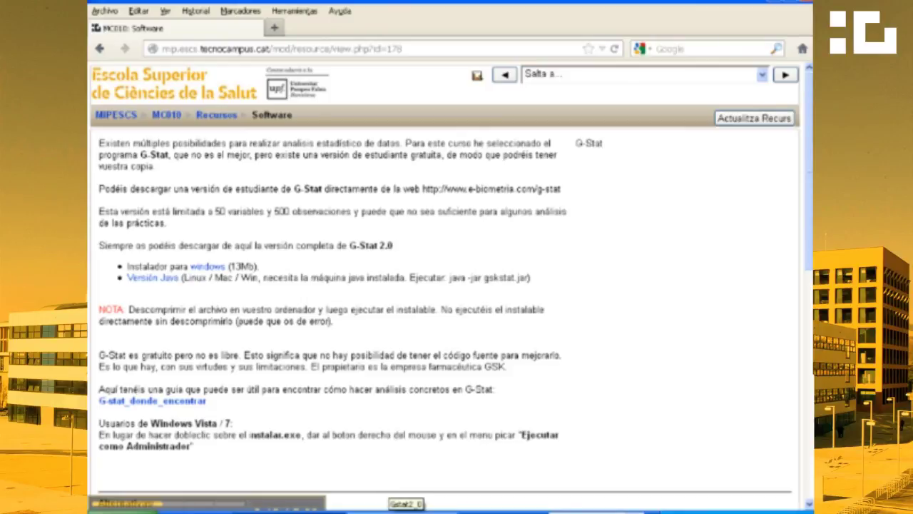
- Switch to the Gstat2_0 folder in the file explorer and launch the G-Stat 2.0 application
left_click(400, 510)
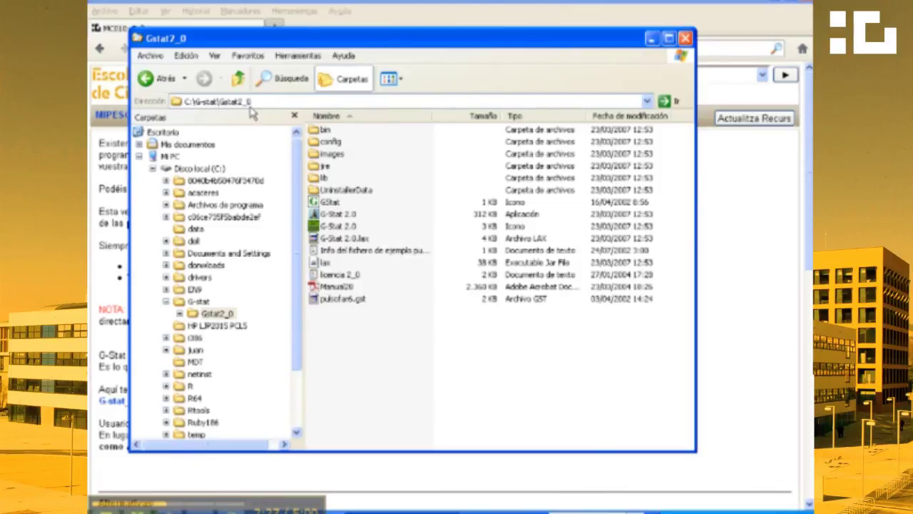
left_click(350, 221)
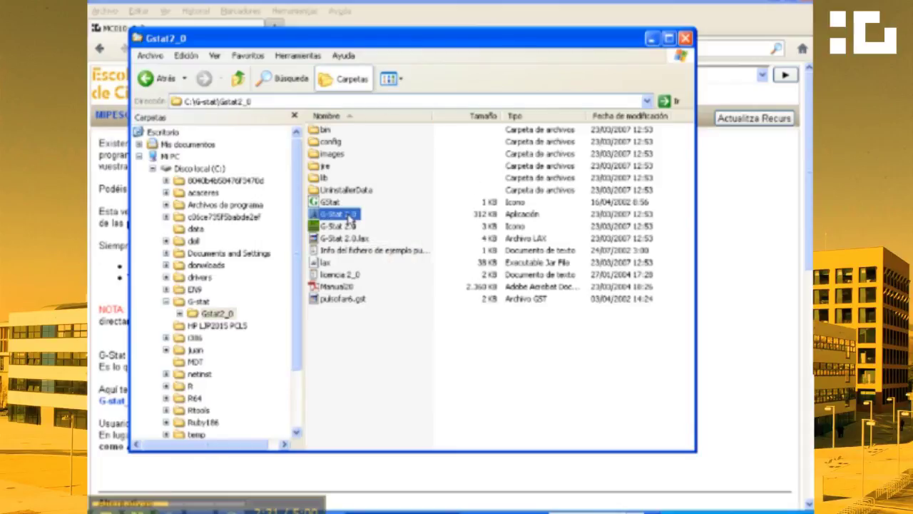
double_click(349, 218)
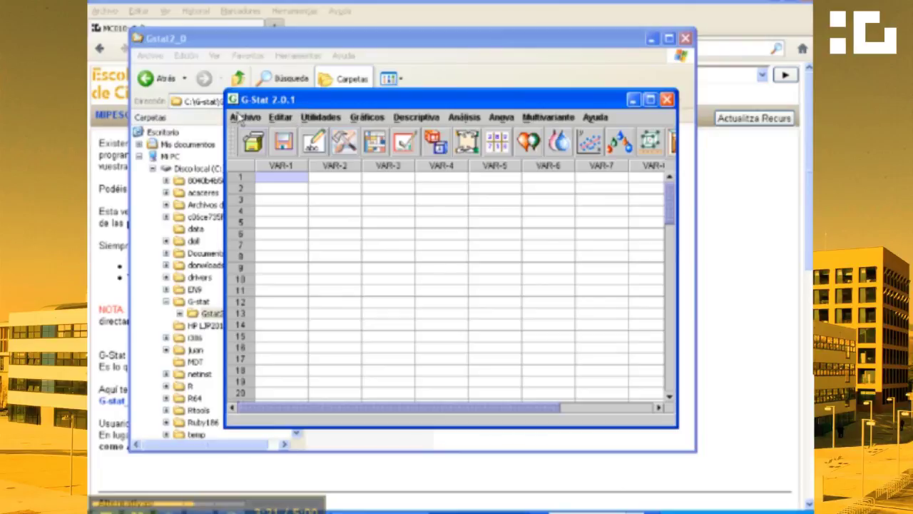
- Start opening a data file and select the third multicentric file in the multicentric folder
left_click(241, 118)
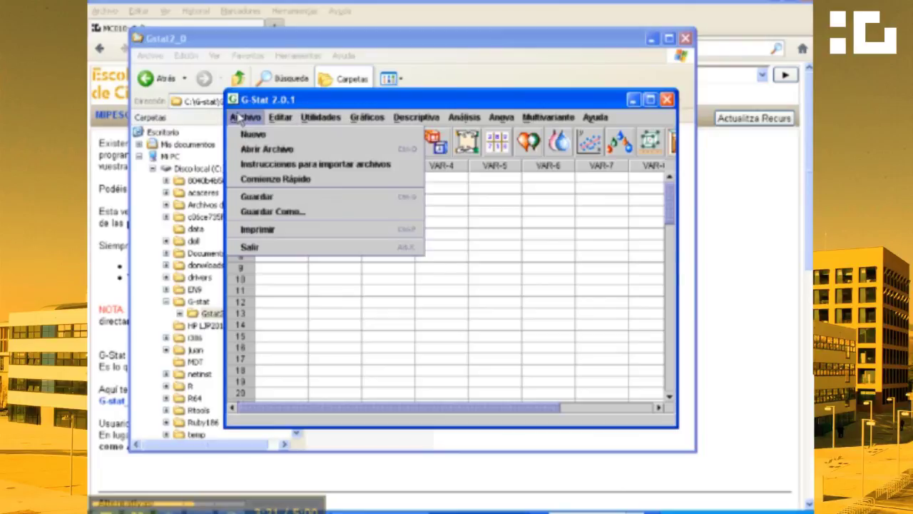
left_click(258, 150)
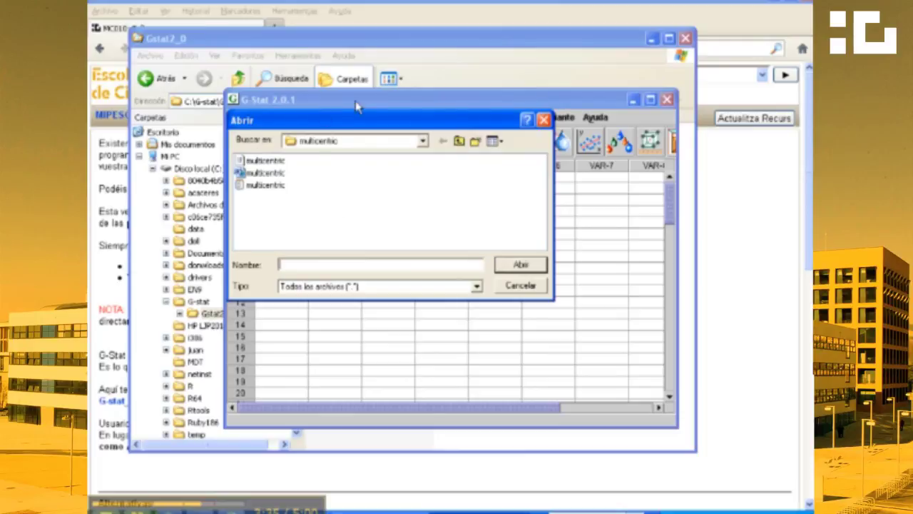
left_click_drag(365, 119, 458, 179)
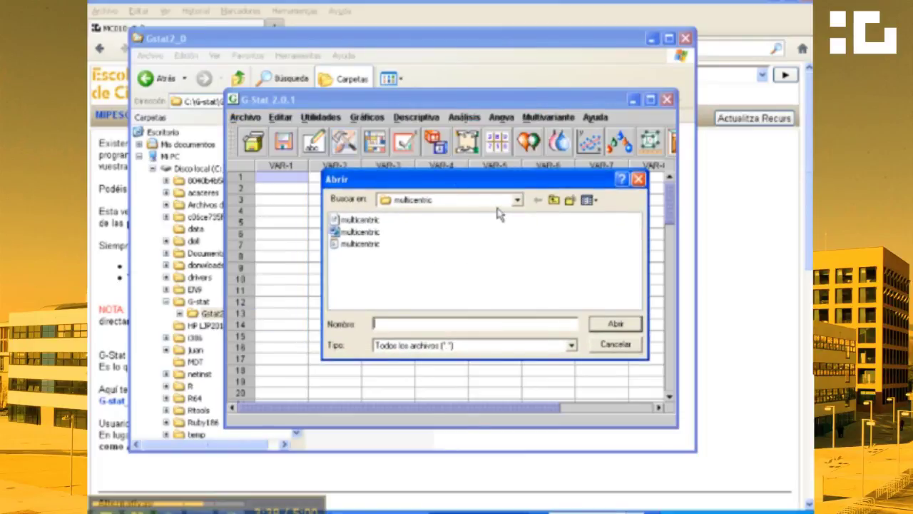
left_click(360, 244)
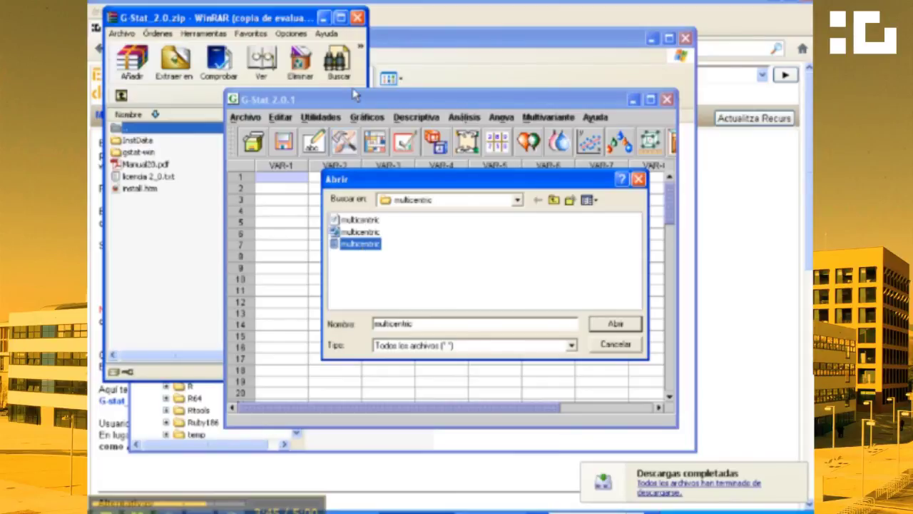
- Dismiss the WinRAR licence reminder and close the G-Stat_2.0.zip archive window
left_click(357, 17)
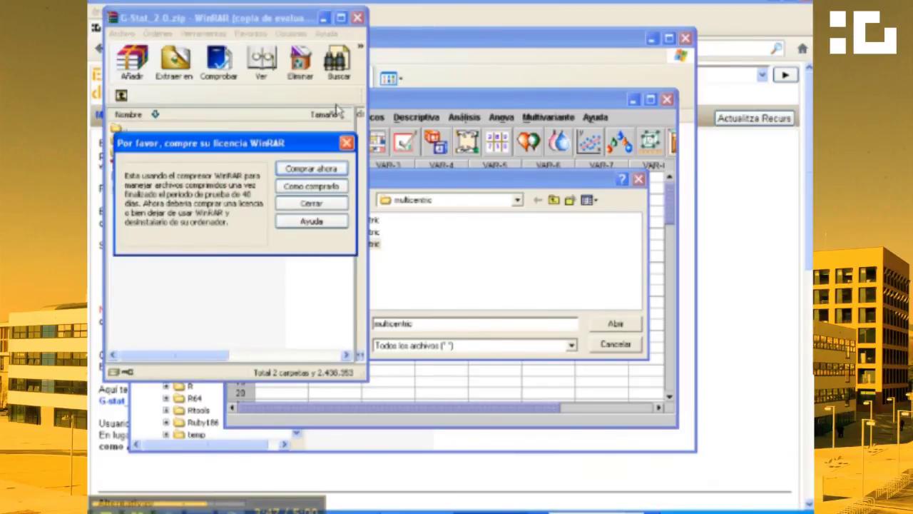
left_click(347, 143)
left_click(357, 17)
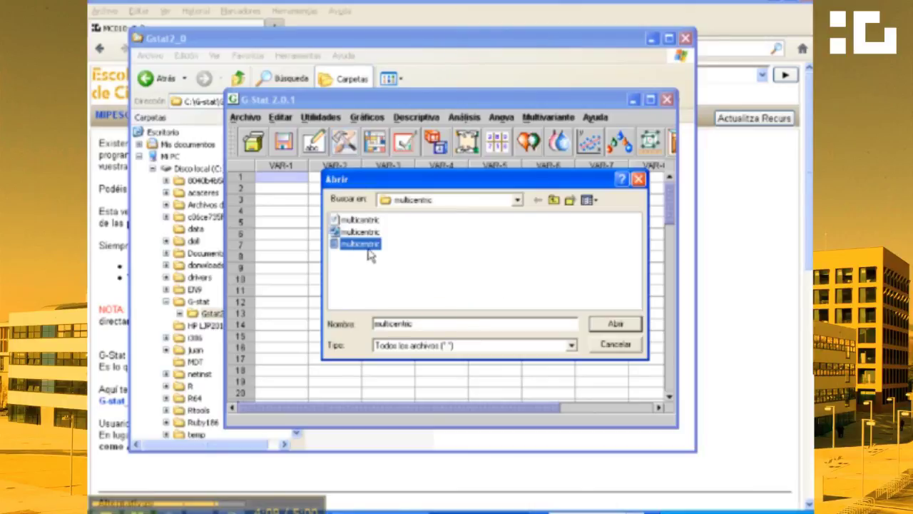
- Import the selected multicentric file as tab-delimited with variable names in the first row, and maximize the G-Stat window
left_click(612, 325)
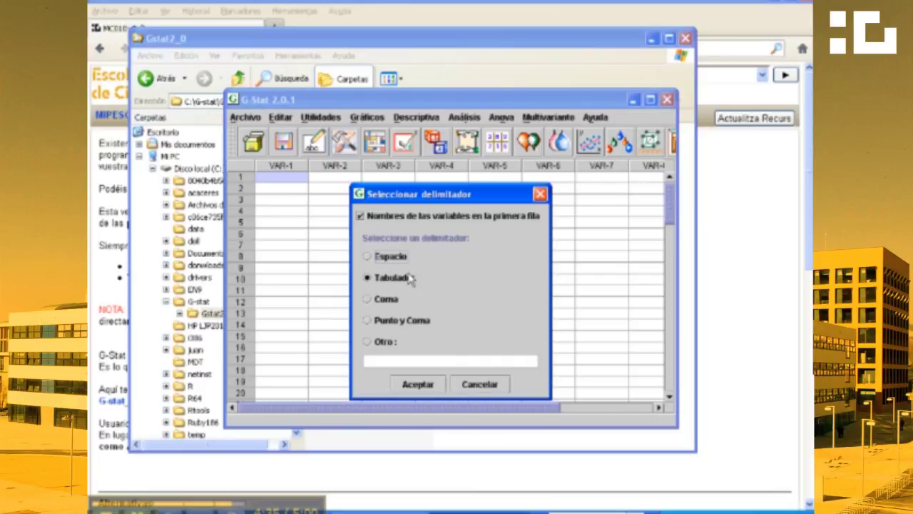
left_click(411, 381)
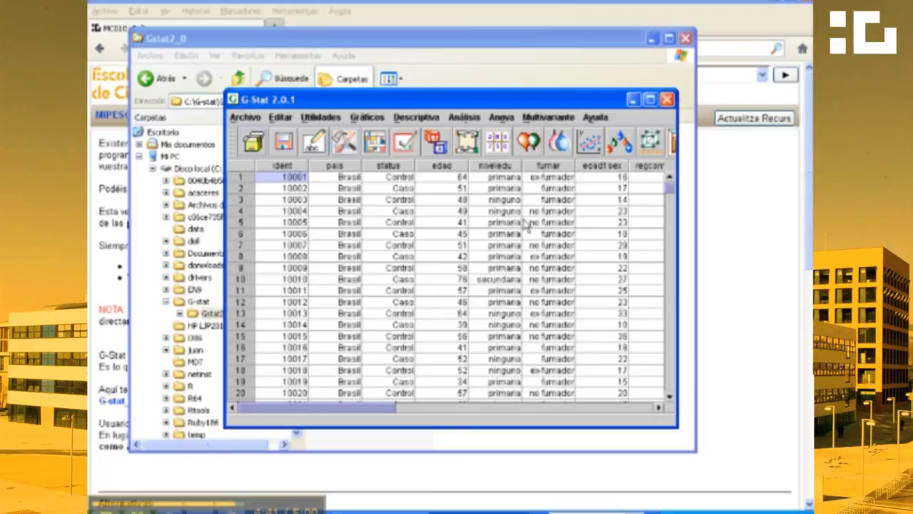
double_click(524, 105)
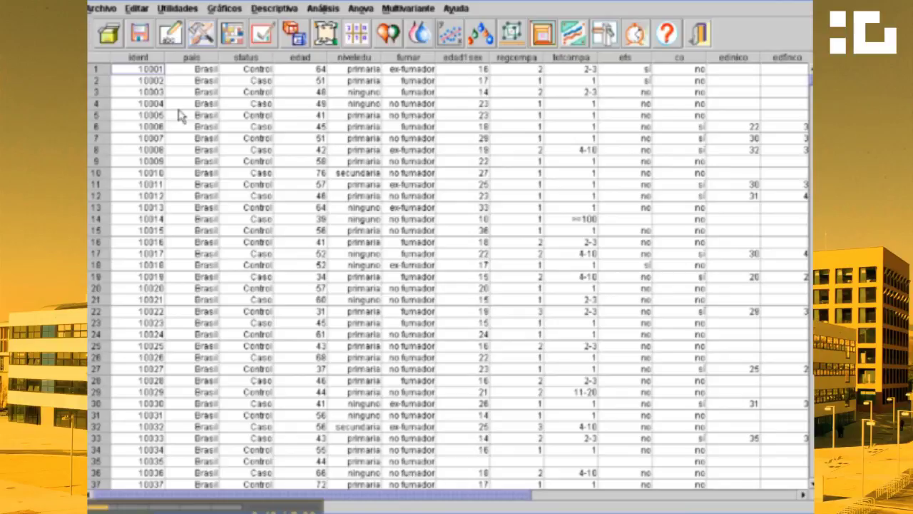
left_click(136, 9)
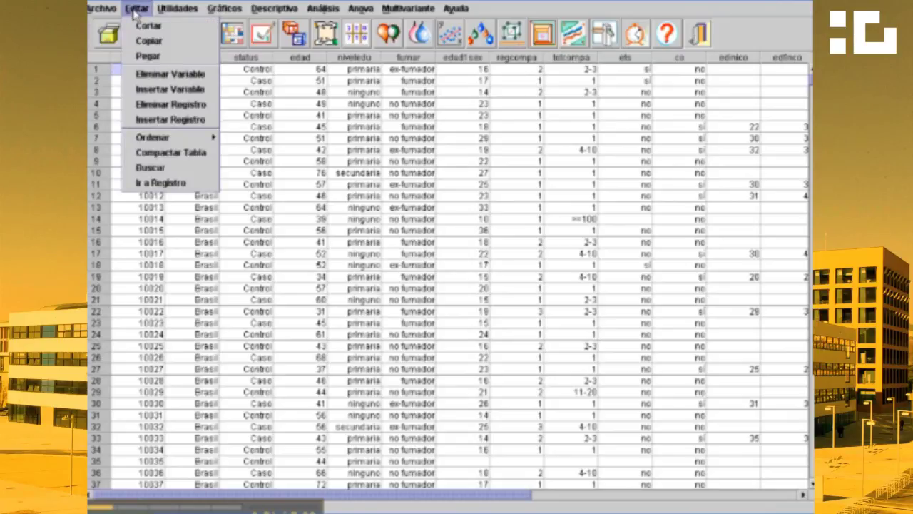
left_click(169, 75)
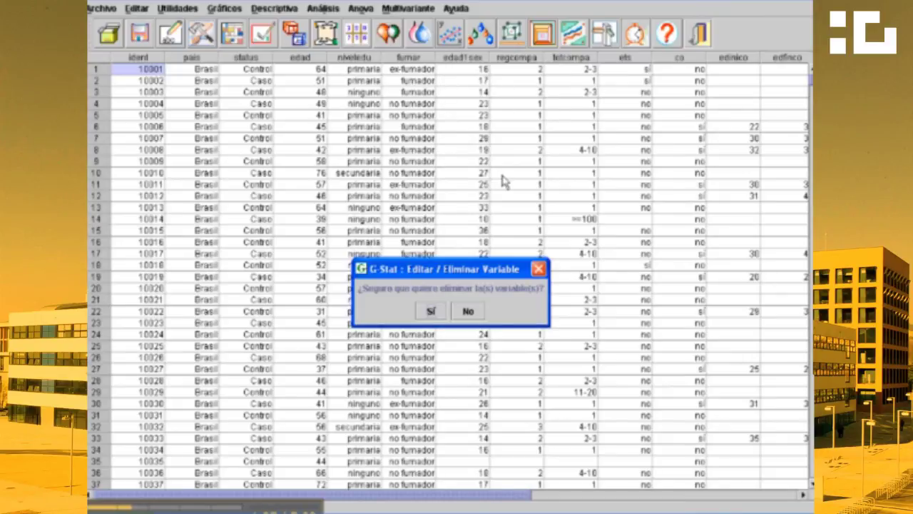
left_click(469, 314)
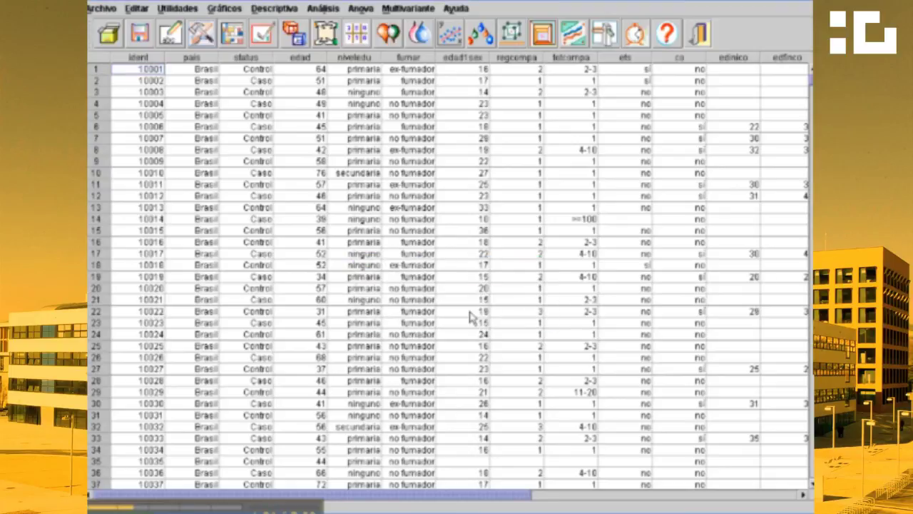
- Insert a new variable named edad_cuadro into the data table
left_click(138, 13)
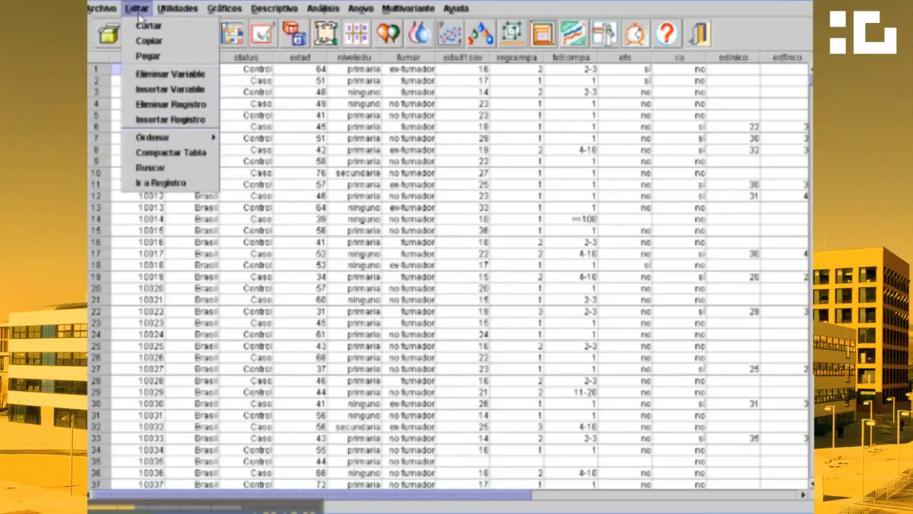
left_click(163, 91)
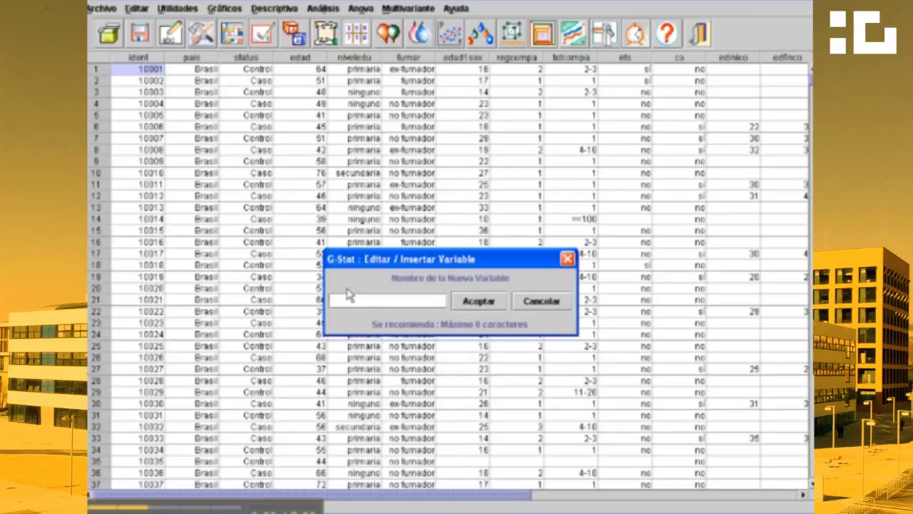
type("edad_cuadro")
left_click(482, 304)
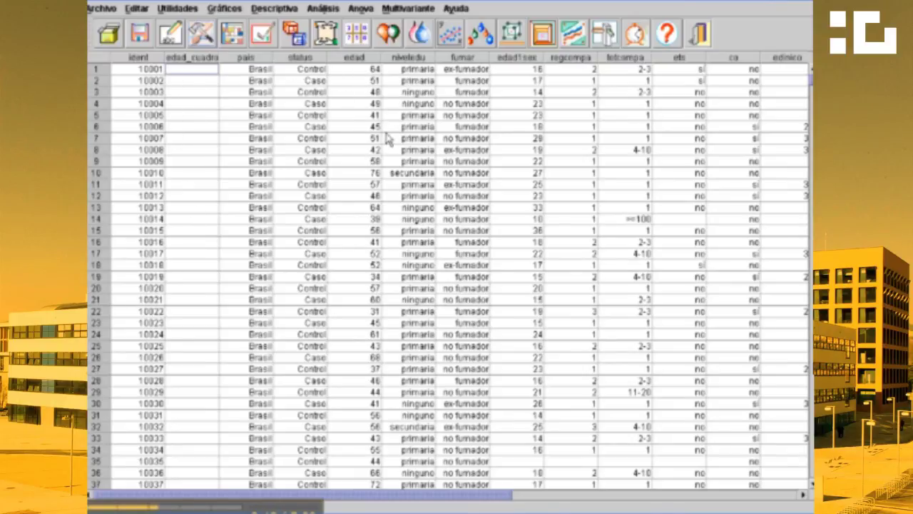
- Start a variable transformation and set edad as the first operand
left_click(177, 8)
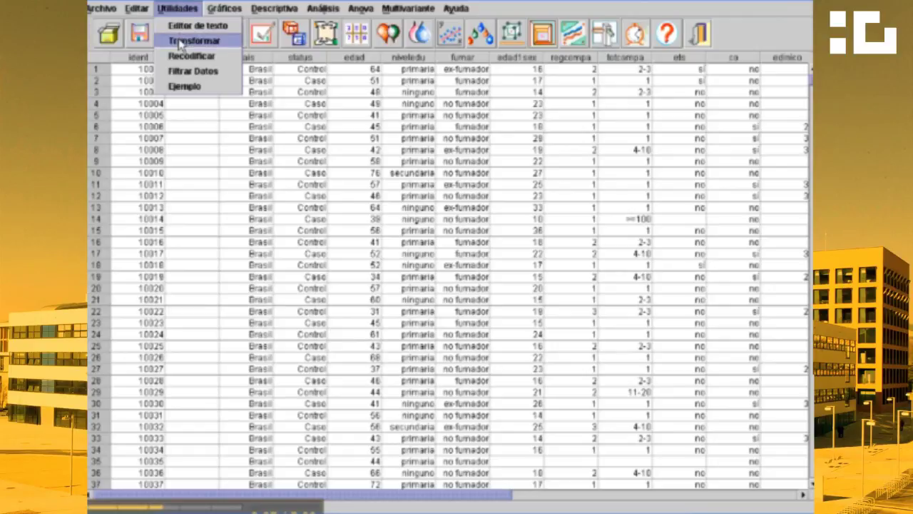
left_click(179, 42)
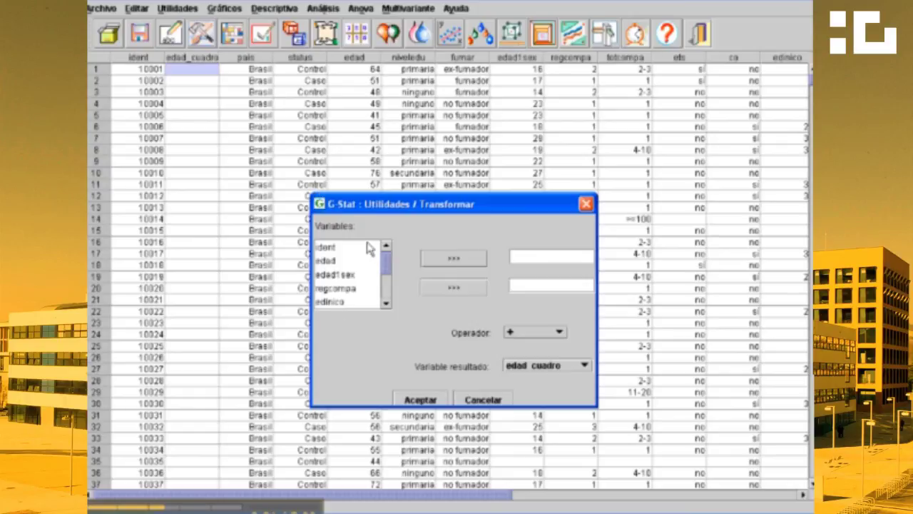
left_click(324, 261)
left_click(447, 259)
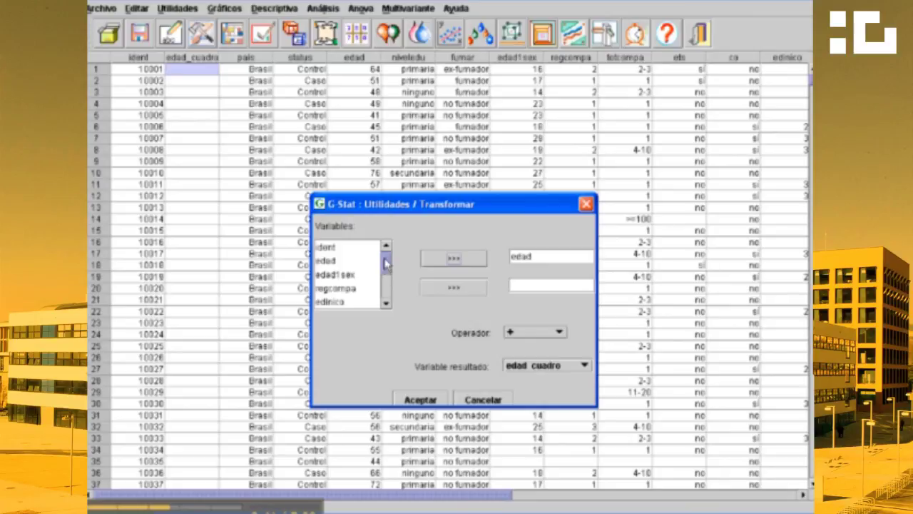
left_click_drag(383, 276, 386, 307)
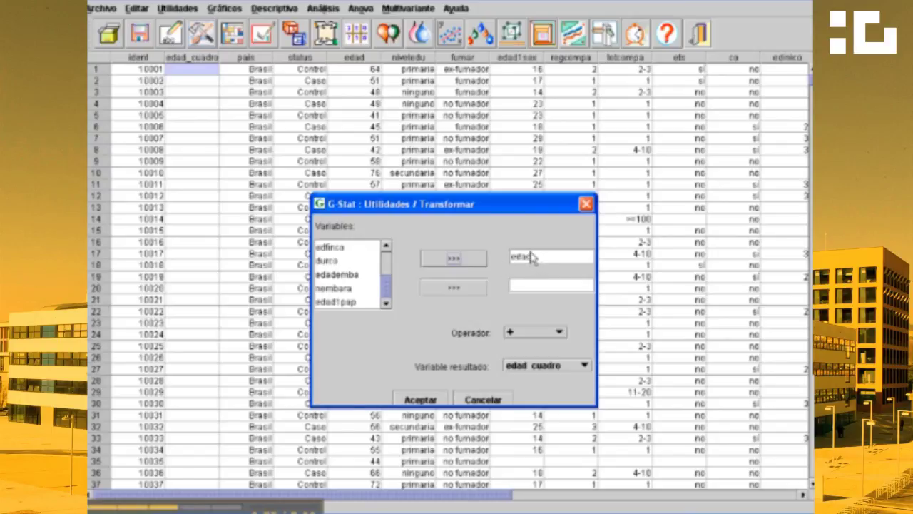
- Raise edad to the power of 2 with the ^ operator and store the result in edad_cuadro
left_click(561, 333)
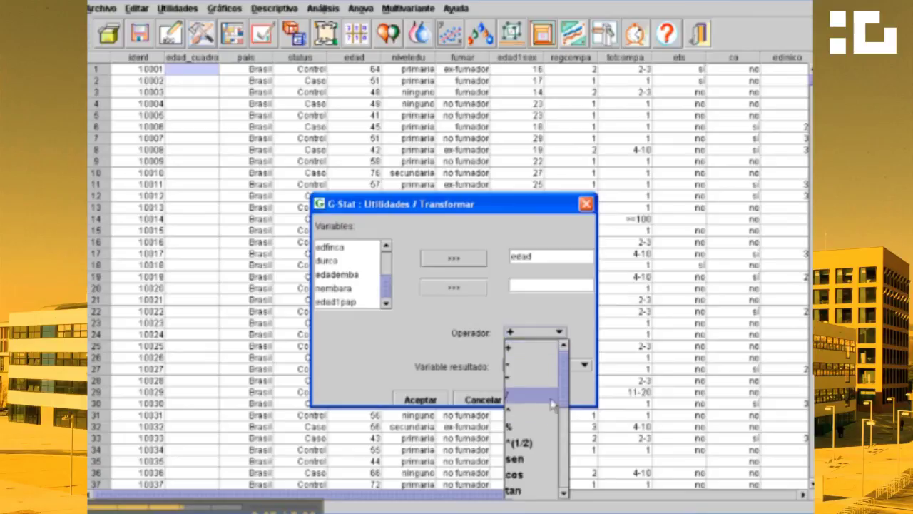
left_click_drag(563, 396, 562, 365)
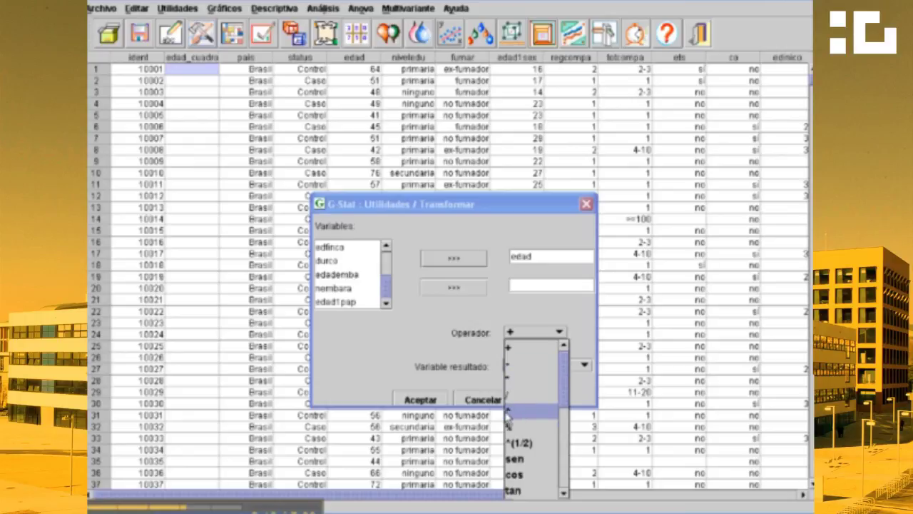
left_click(511, 413)
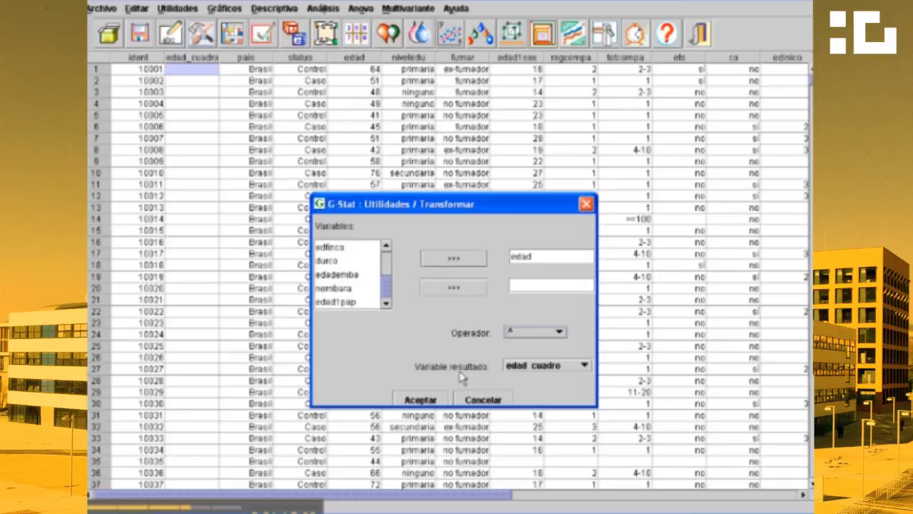
left_click(520, 284)
type("2")
left_click(559, 331)
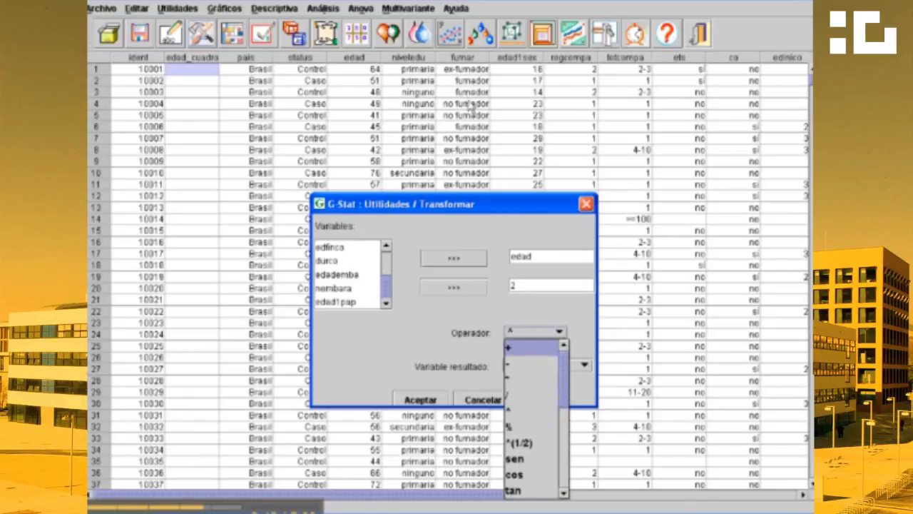
left_click(532, 410)
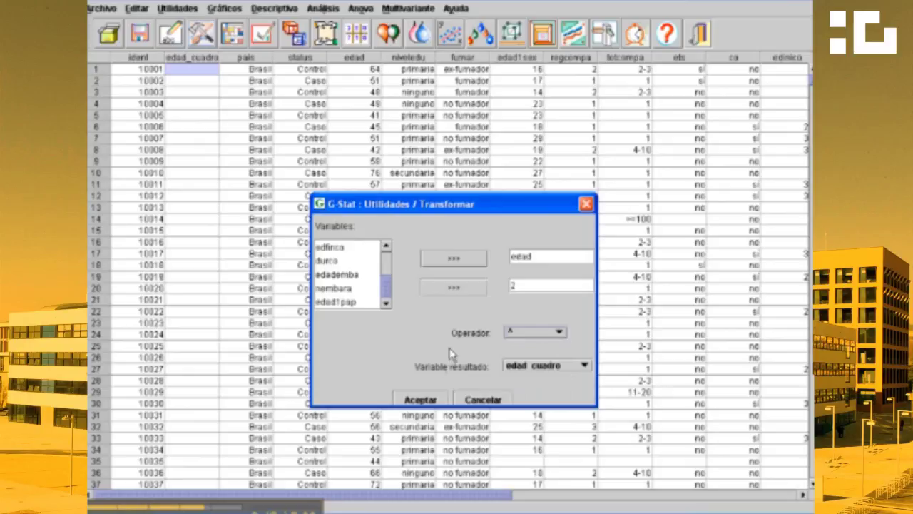
left_click(420, 400)
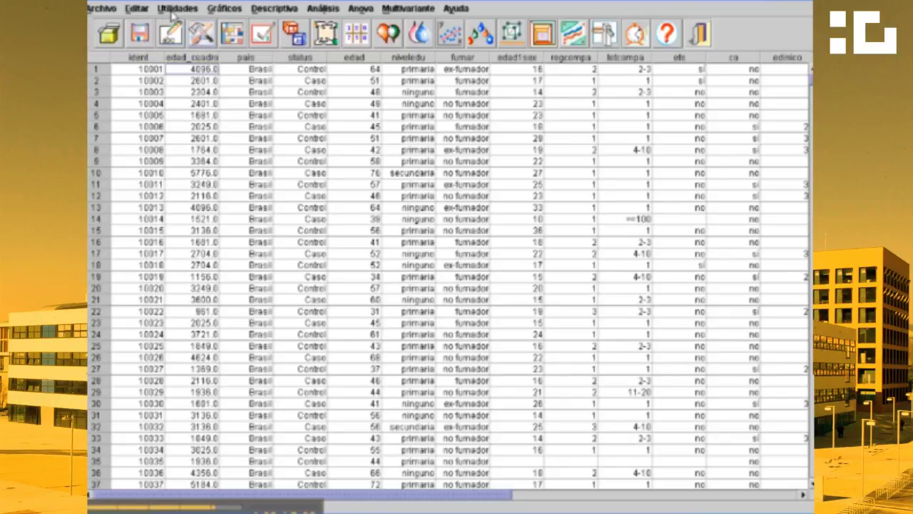
left_click(137, 9)
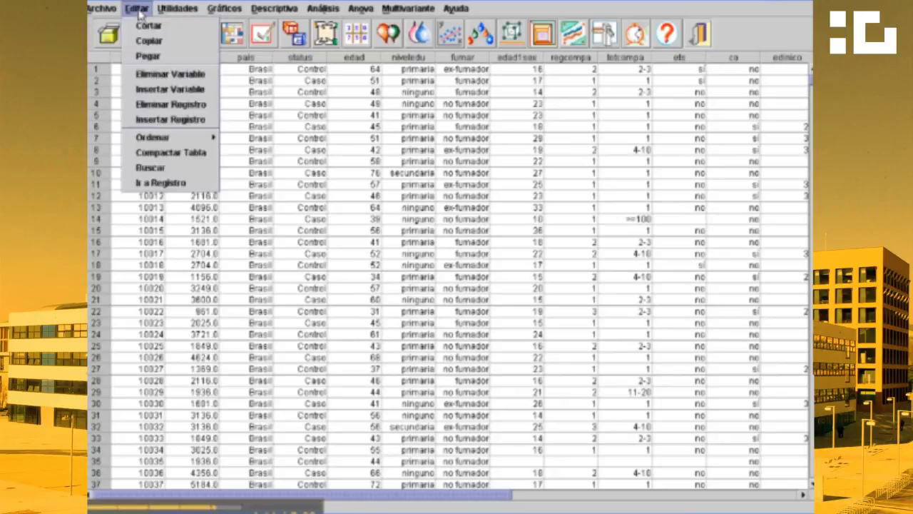
mouse_move(172, 13)
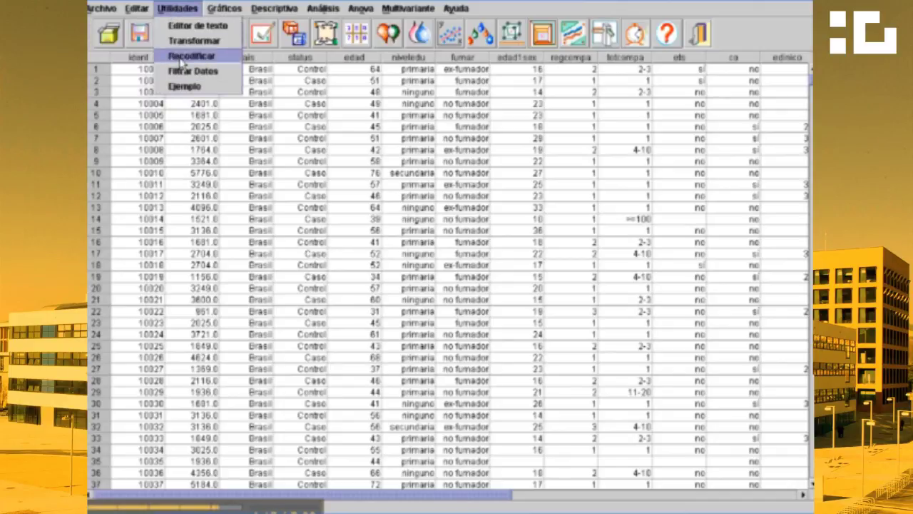
left_click(184, 57)
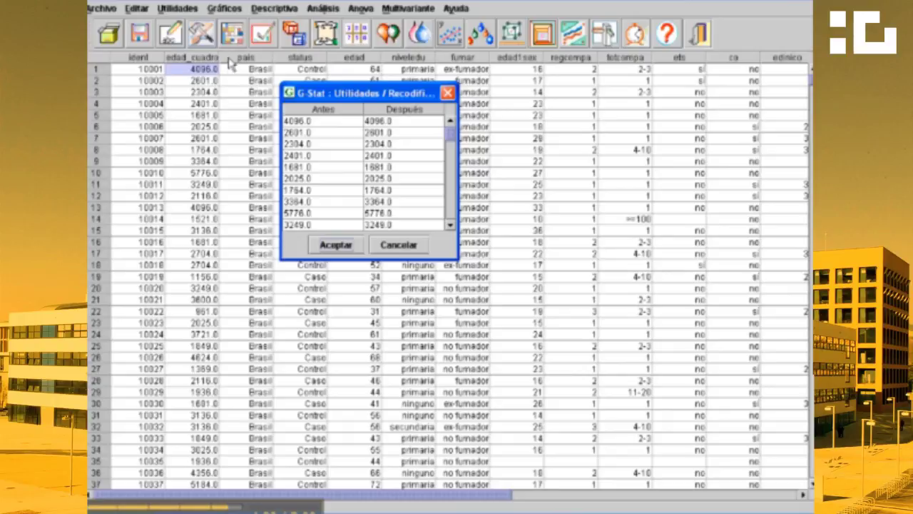
left_click(393, 247)
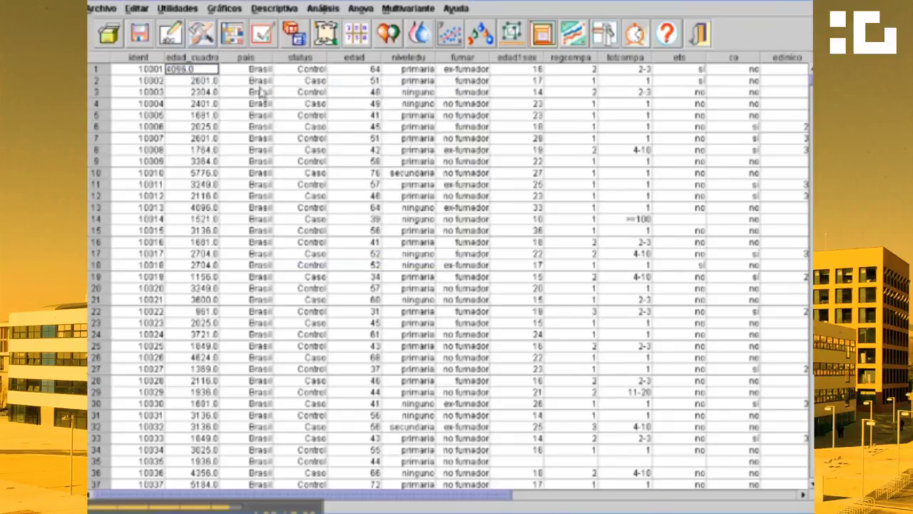
- Start recoding the pais variable and recode Brasil as America
left_click(245, 69)
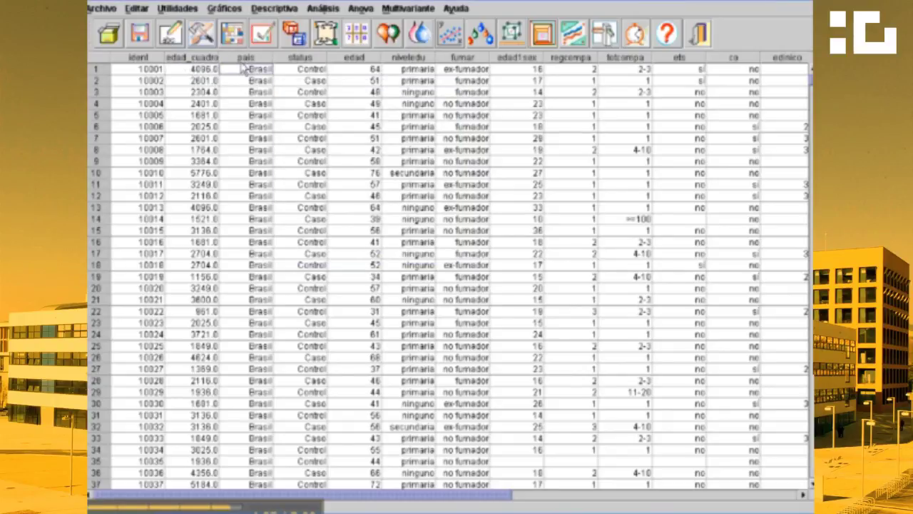
left_click(181, 9)
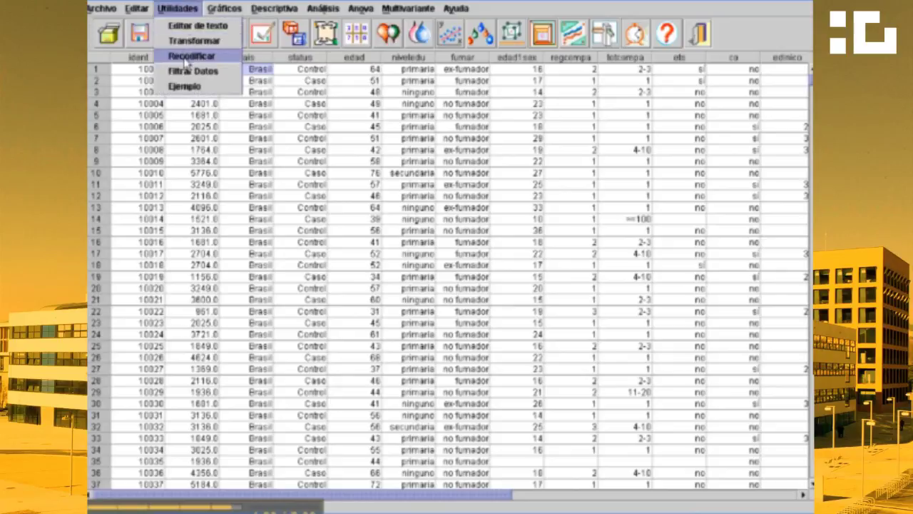
left_click(188, 57)
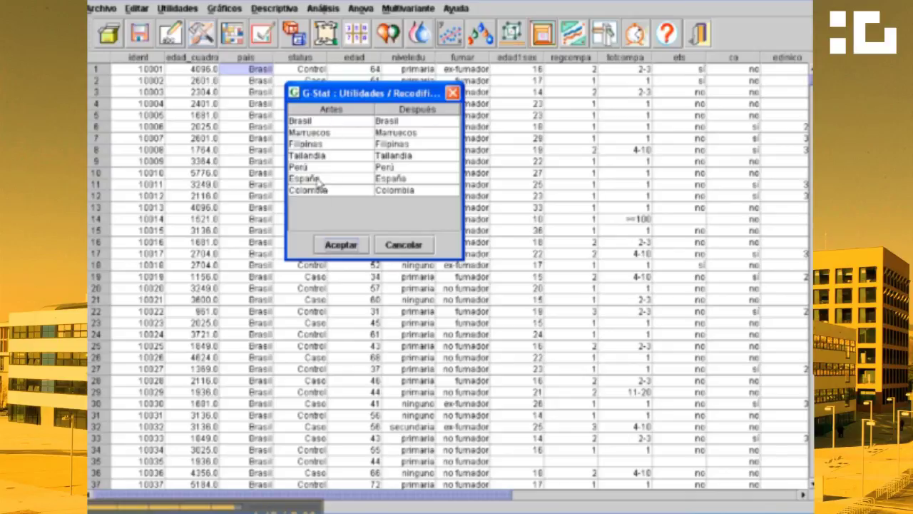
left_click(411, 123)
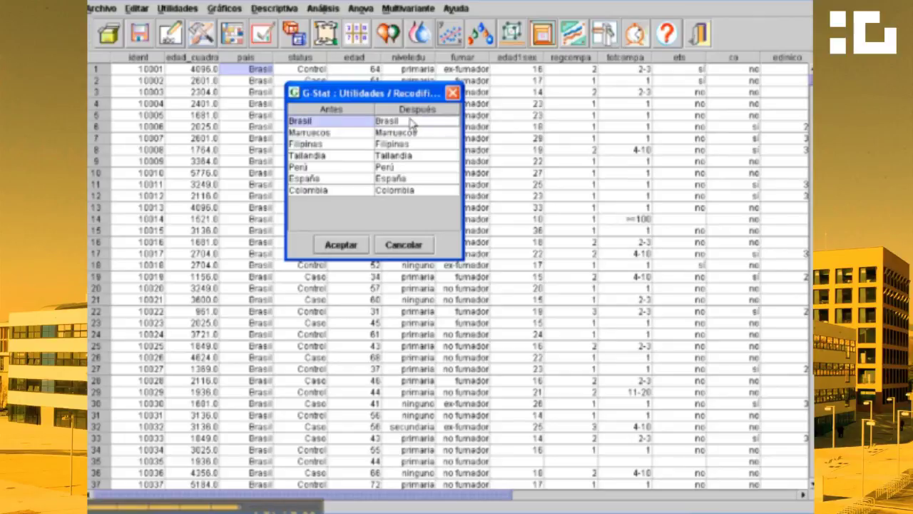
double_click(411, 123)
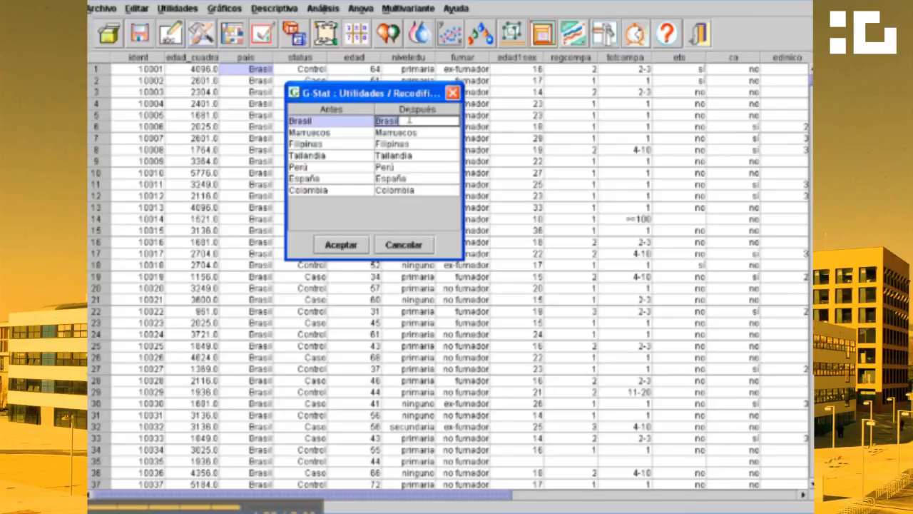
type("America")
key("Return")
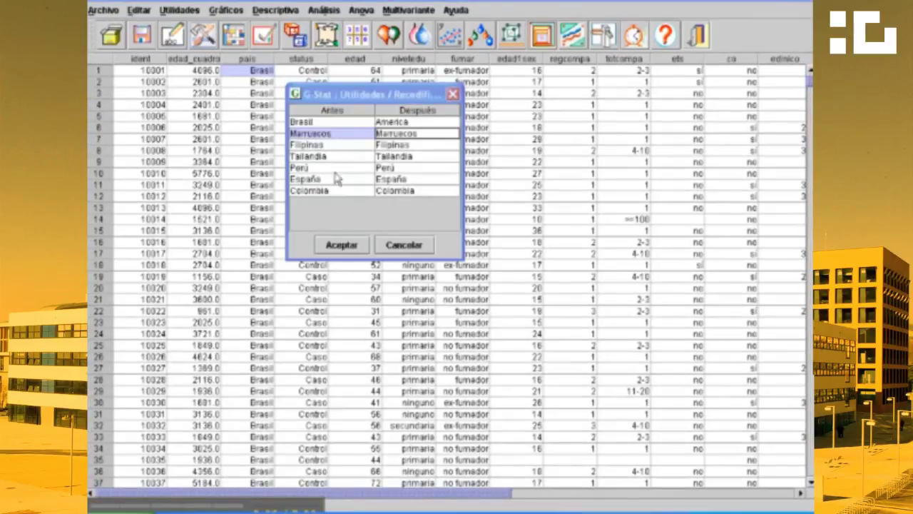
- Recode Marruecos as Africa, and both Filipinas and Tailandia as Asia
double_click(423, 133)
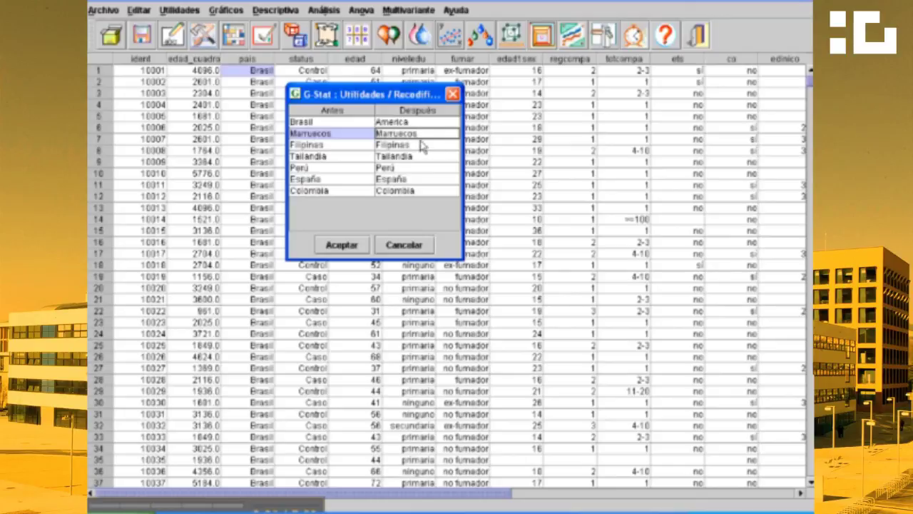
left_click_drag(421, 134, 345, 125)
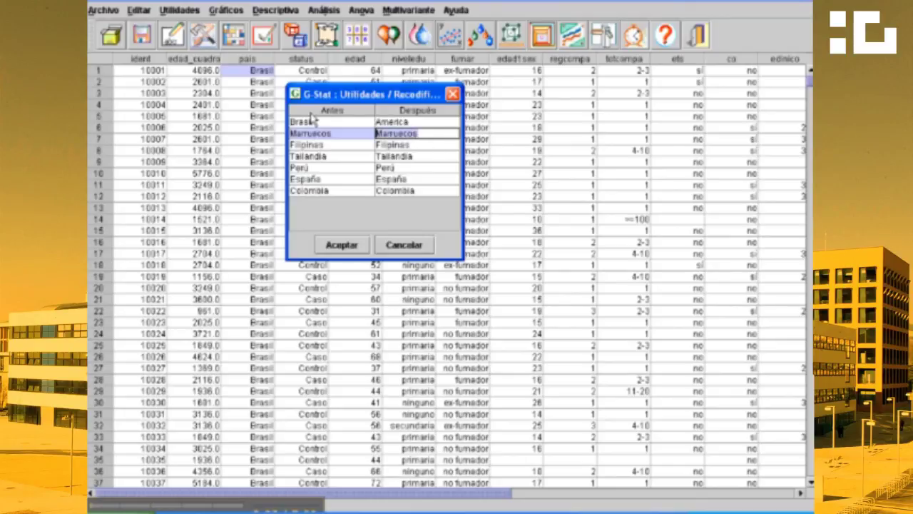
type("Africa")
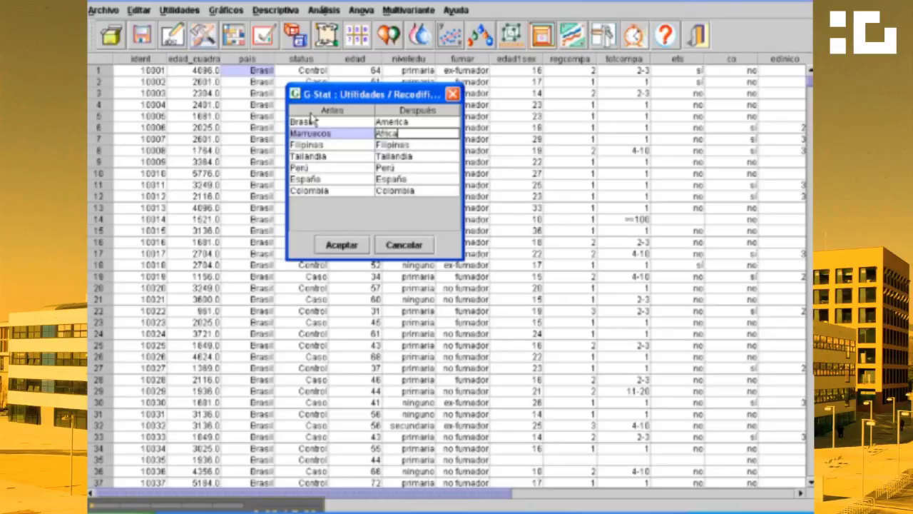
left_click(423, 144)
type("Asia")
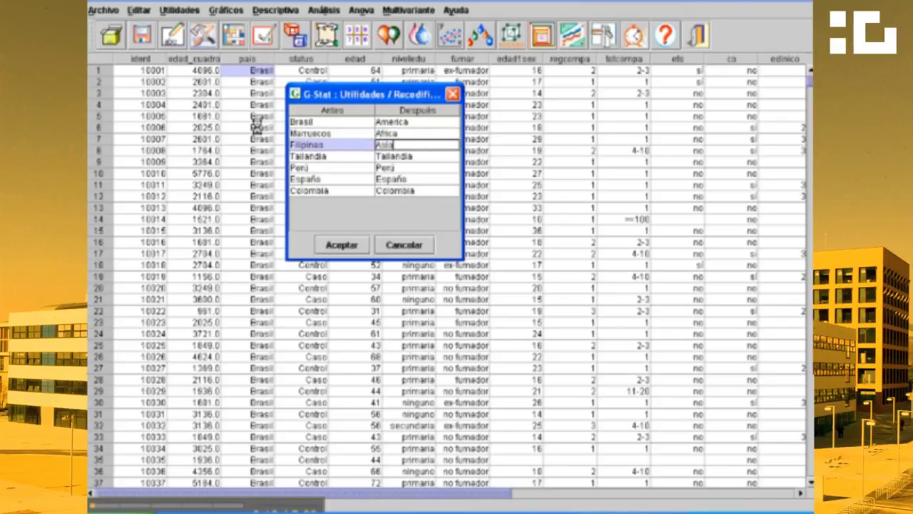
left_click(411, 156)
type("Asia")
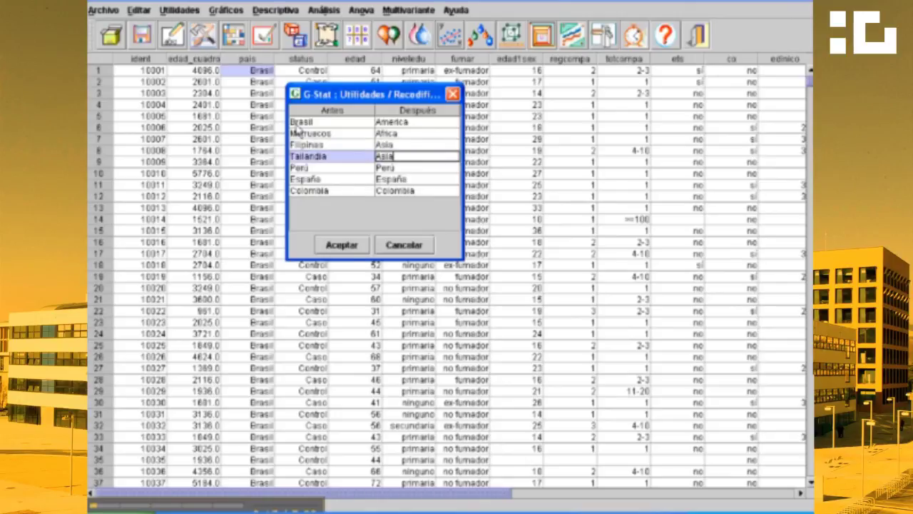
- Recode Perú as America and España as Europa
left_click(404, 168)
type("America")
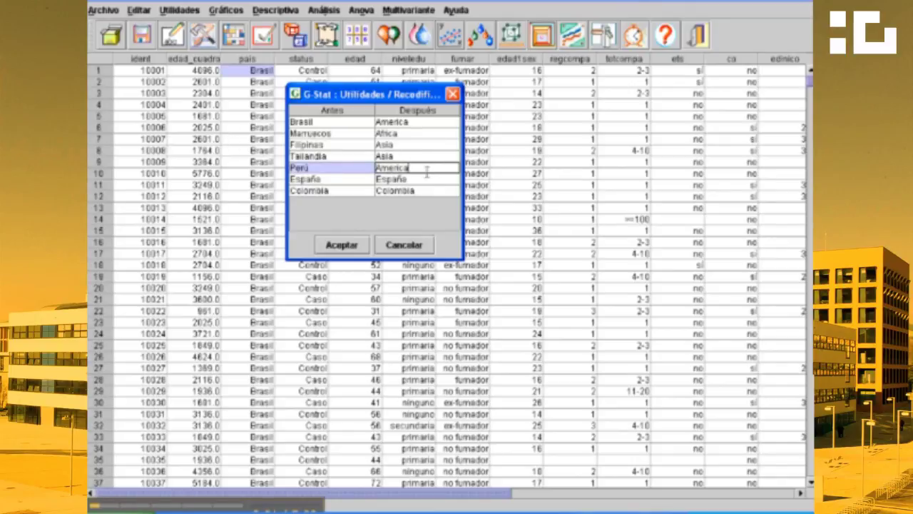
key("Return")
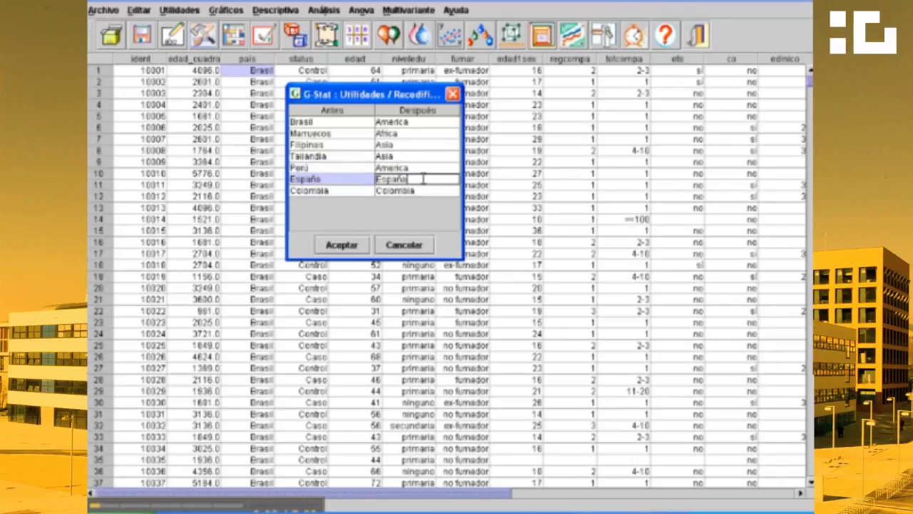
left_click(416, 179)
double_click(399, 179)
type("Europa")
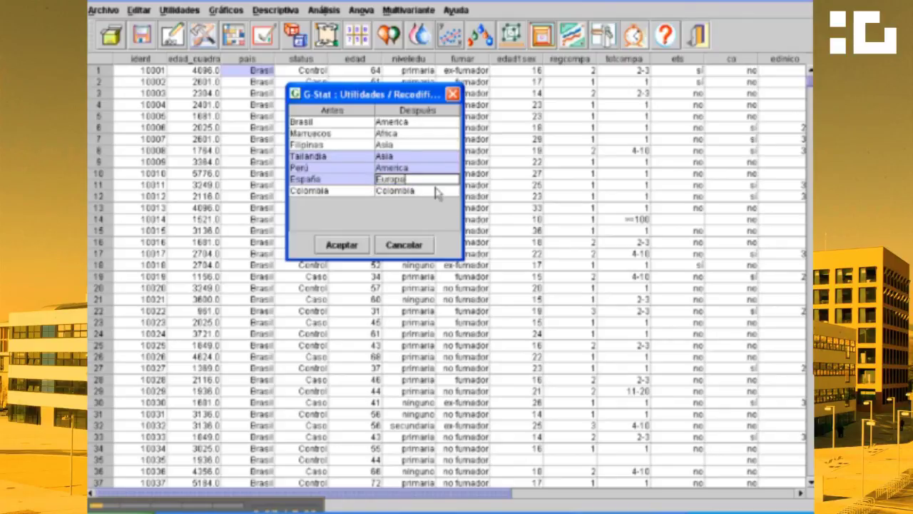
- Recode Colombia as America and apply the recoding to the pais variable
left_click(434, 189)
double_click(410, 190)
type("America")
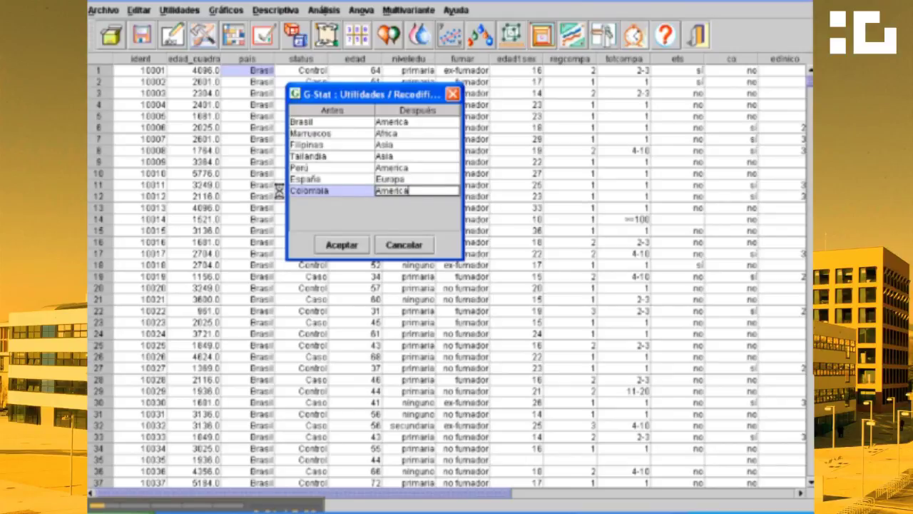
left_click(339, 246)
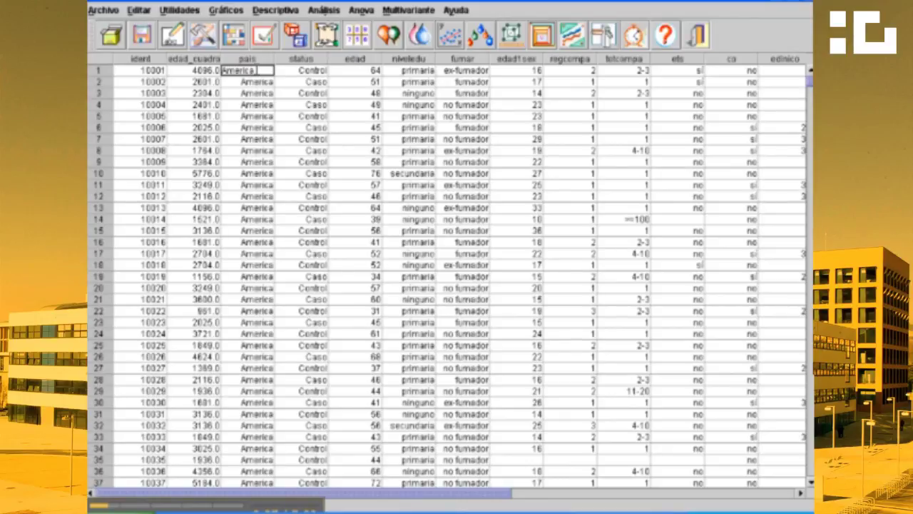
left_click(261, 61)
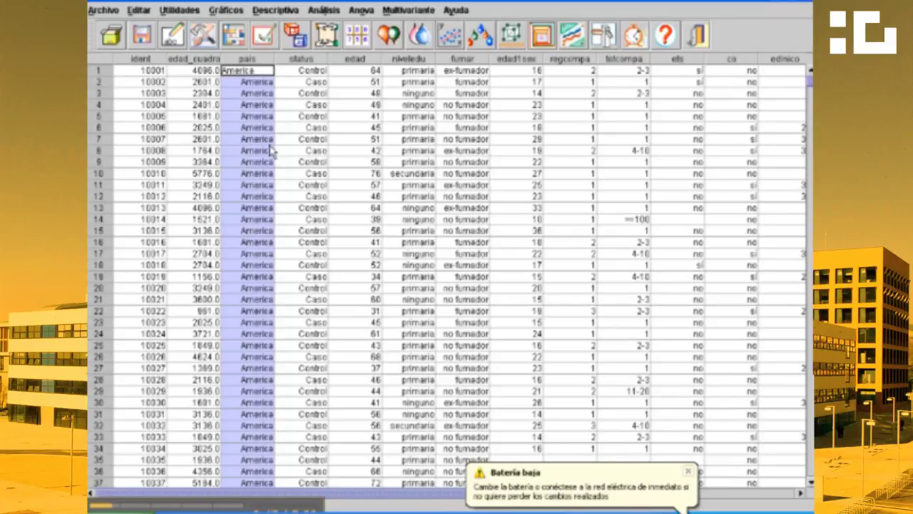
left_click(134, 13)
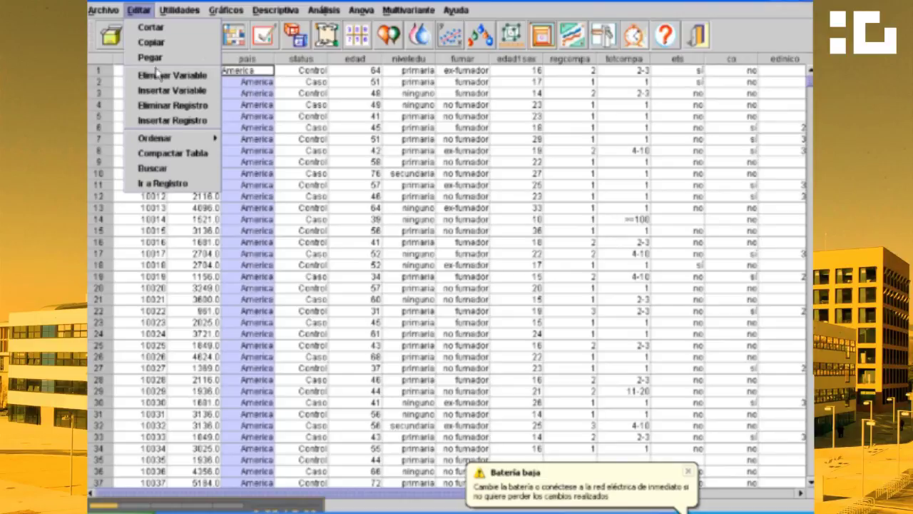
left_click(246, 83)
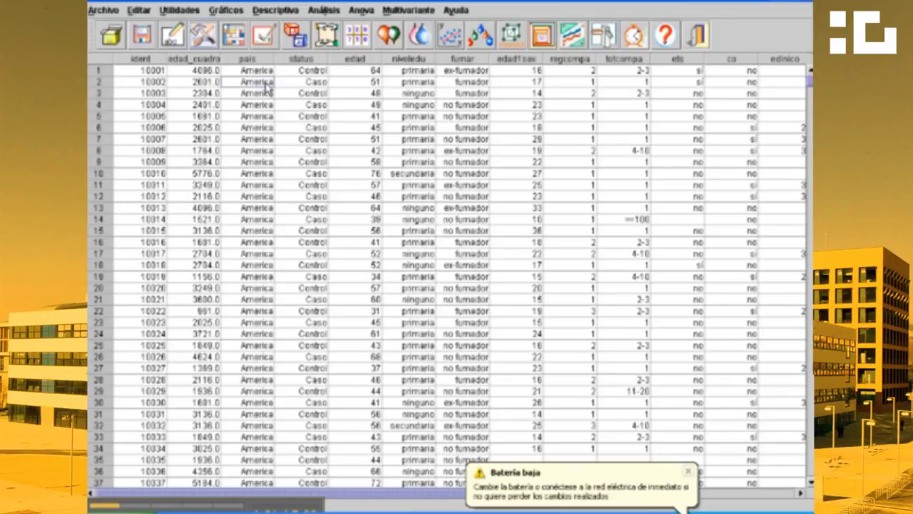
left_click(686, 472)
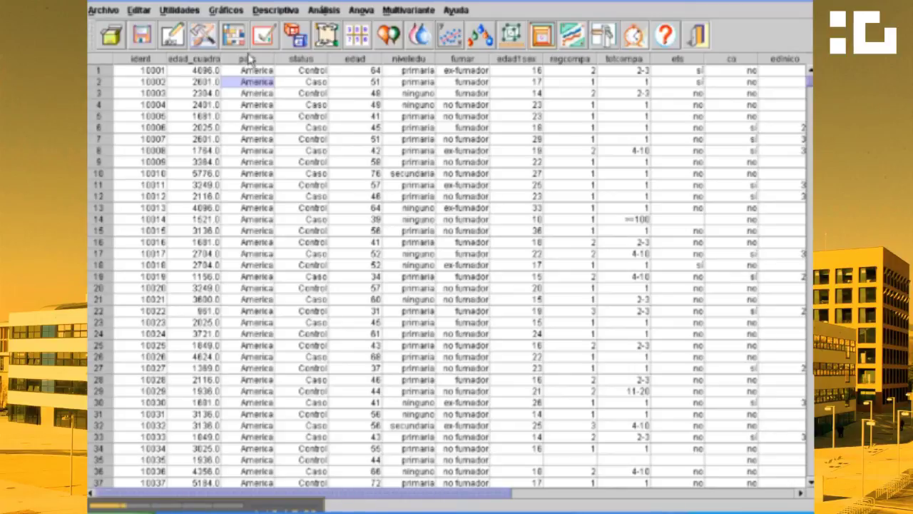
left_click(139, 11)
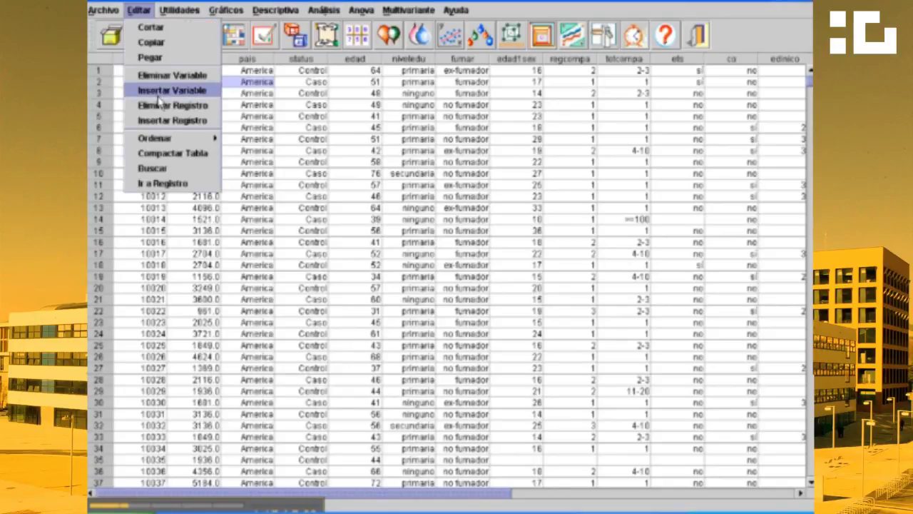
left_click(259, 59)
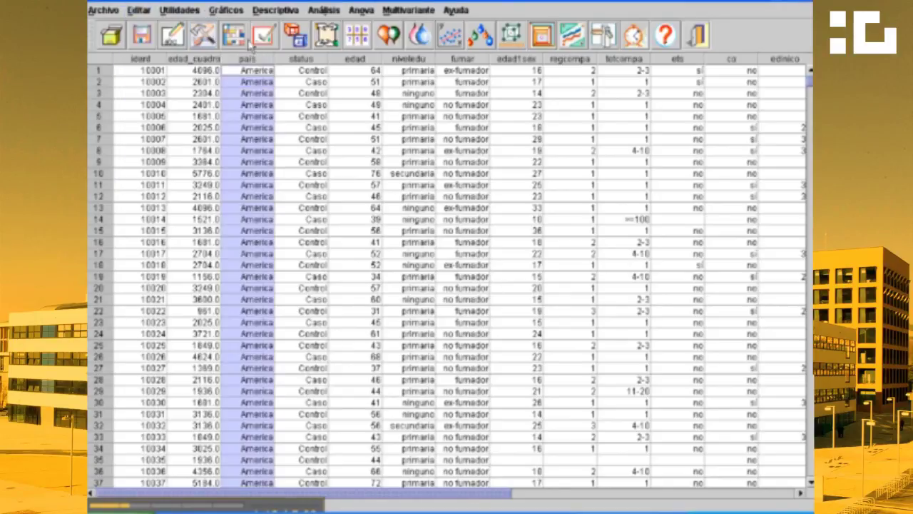
left_click(171, 10)
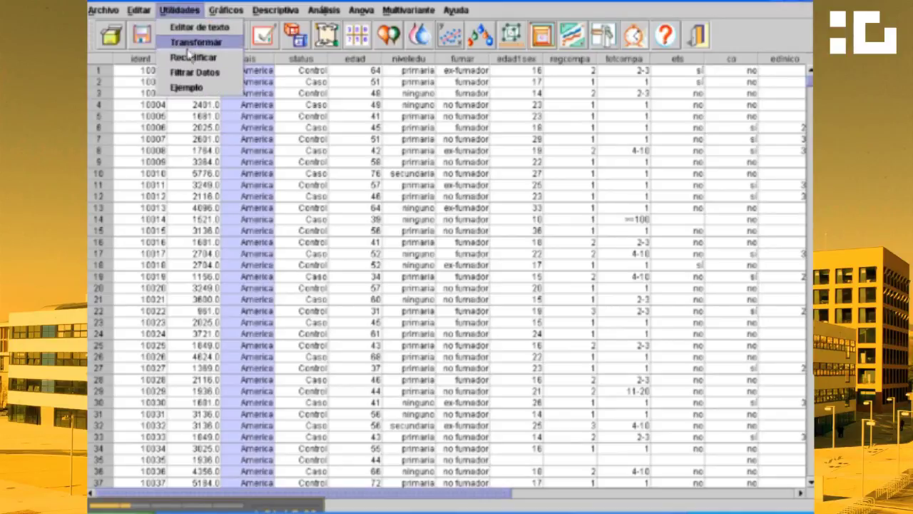
left_click(264, 64)
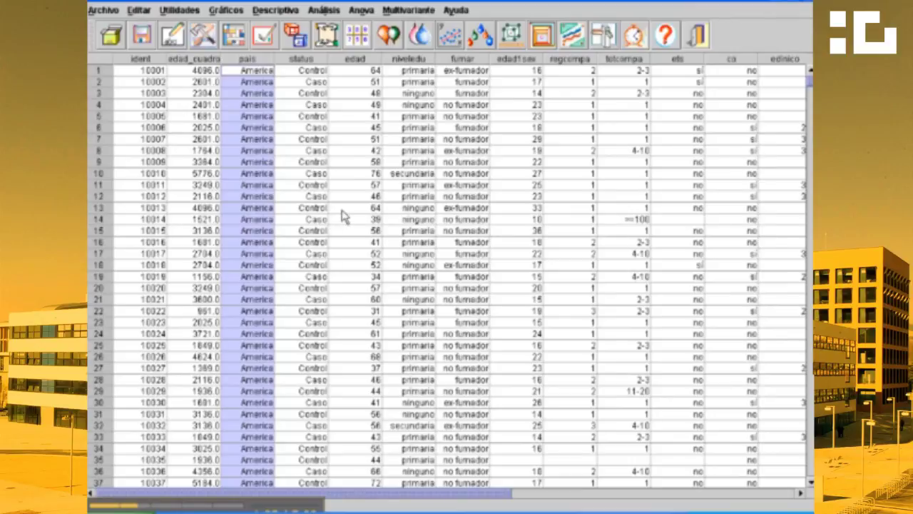
- Examine the condition operators and values offered for filtering the data by edad, leaving without applying a filter
left_click(341, 211)
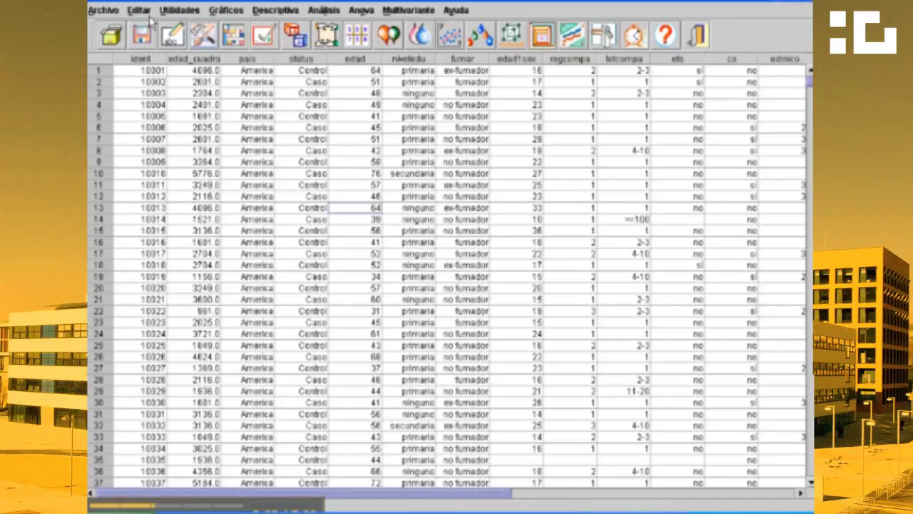
left_click(182, 16)
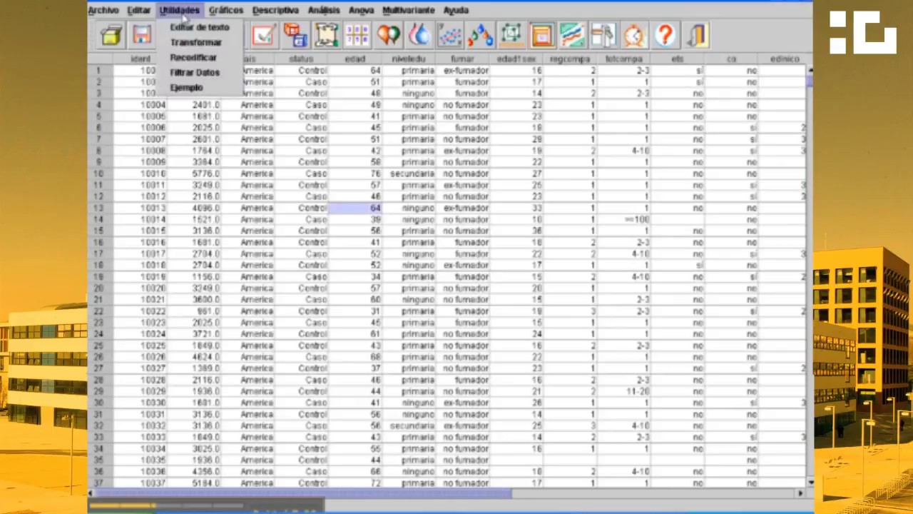
left_click(193, 75)
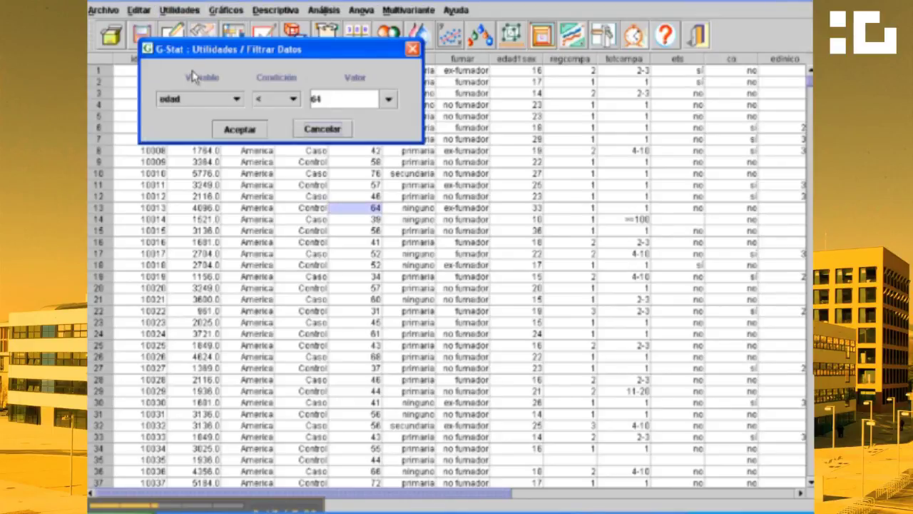
left_click_drag(317, 53, 469, 118)
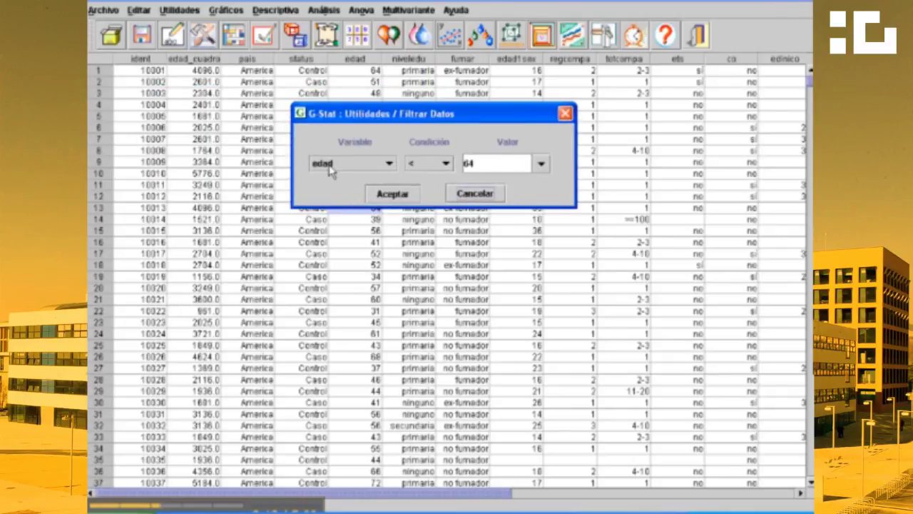
left_click_drag(396, 119, 511, 90)
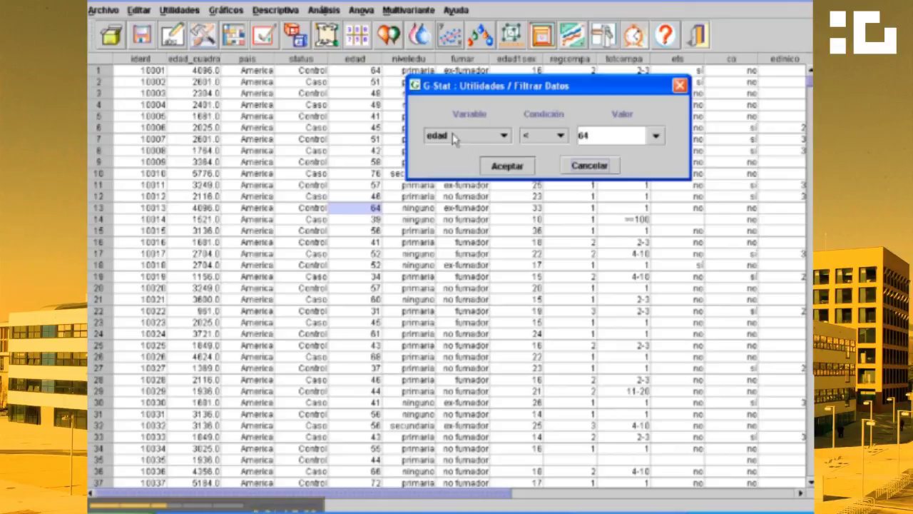
left_click(559, 136)
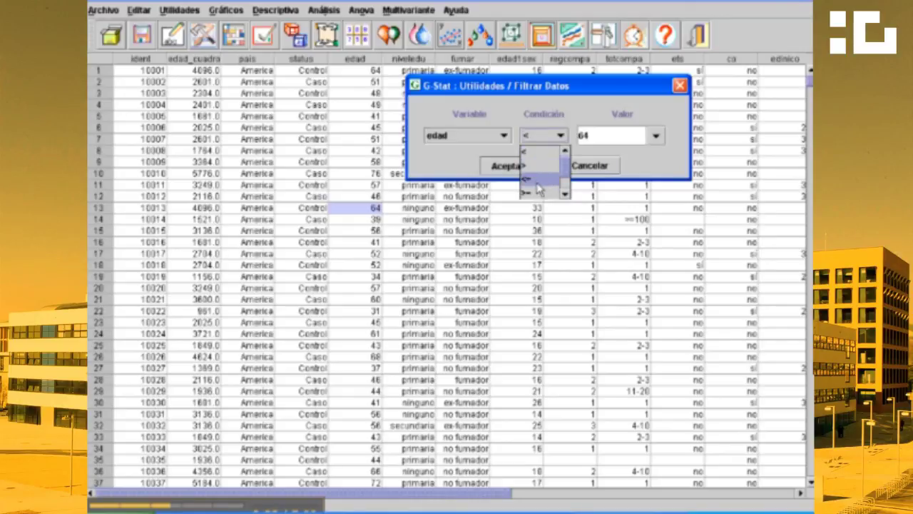
left_click(548, 138)
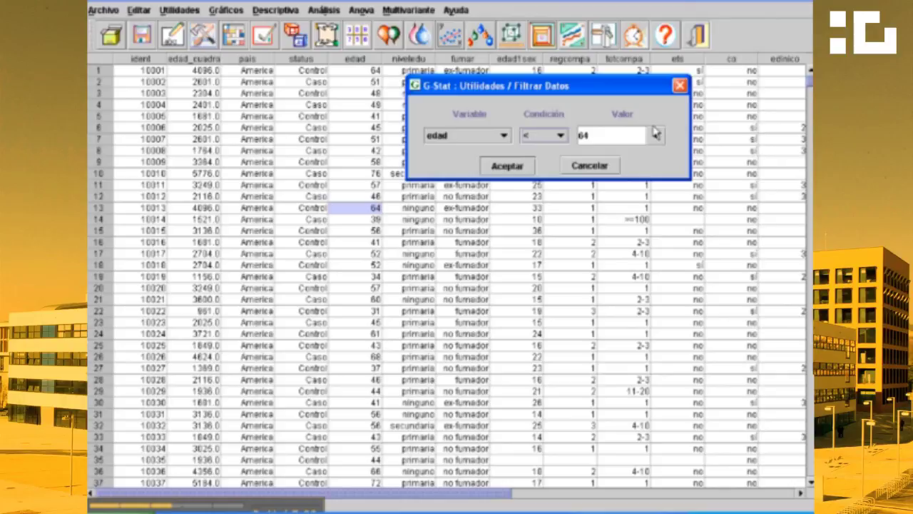
left_click(656, 134)
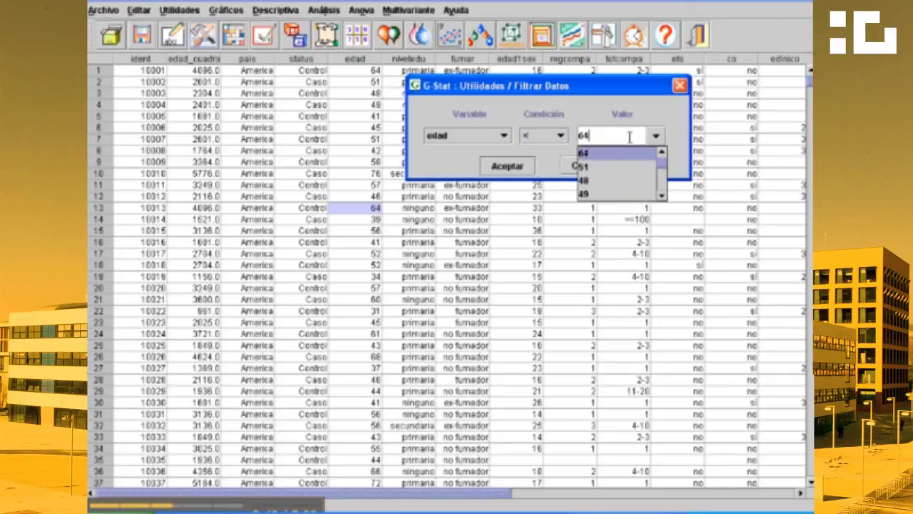
left_click(630, 136)
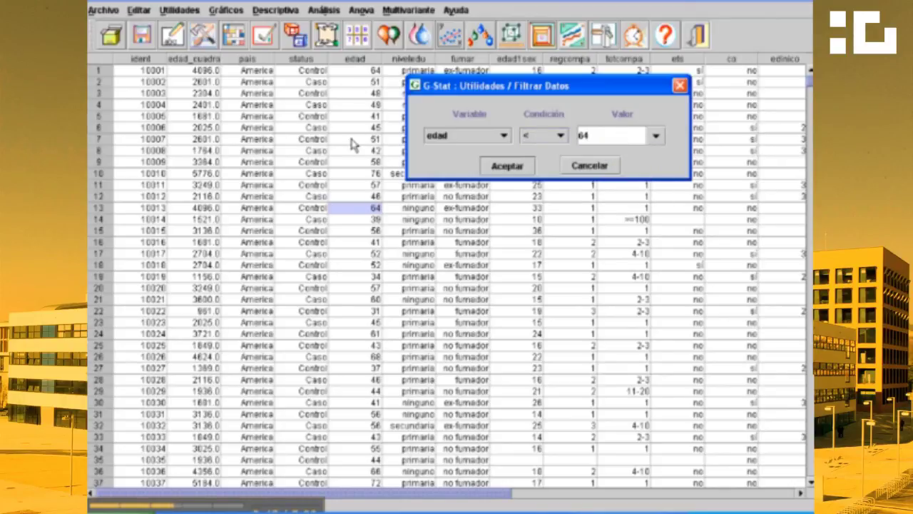
left_click(591, 166)
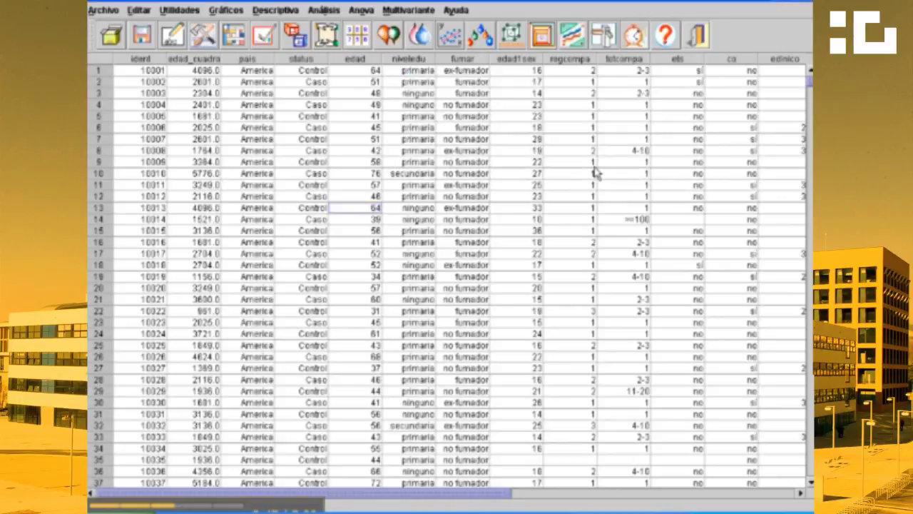
- Filter the data to keep only the records whose status equals Caso
left_click(308, 85)
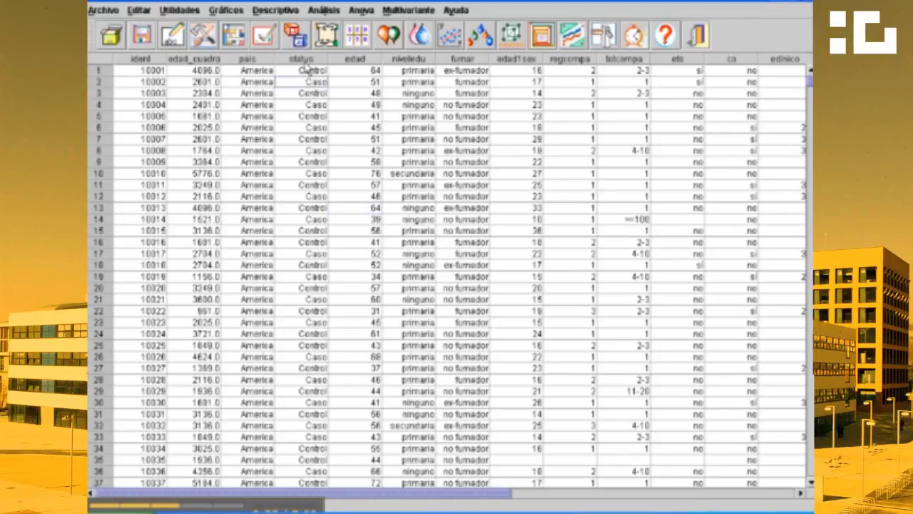
left_click(187, 12)
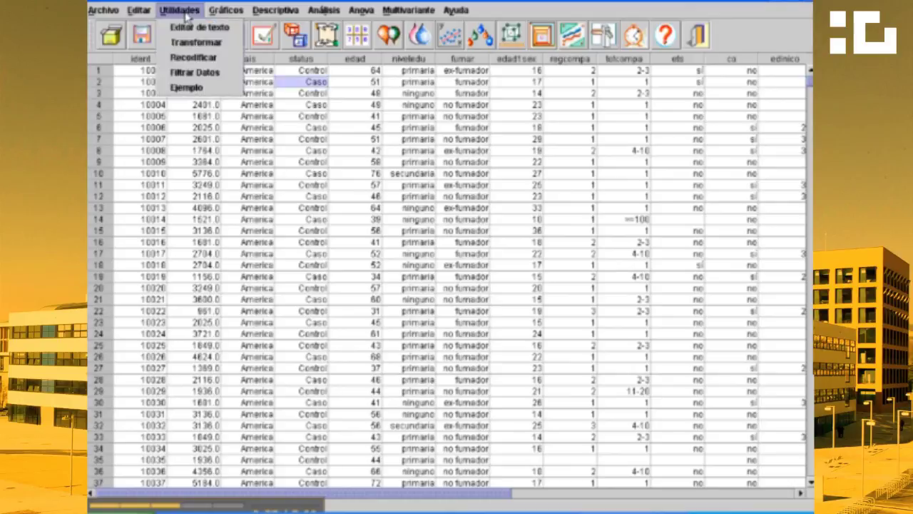
left_click(194, 72)
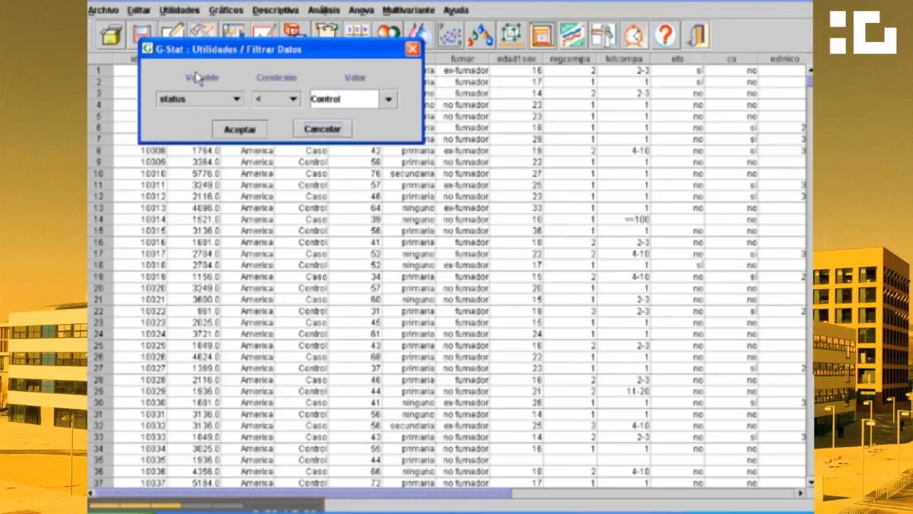
left_click(390, 103)
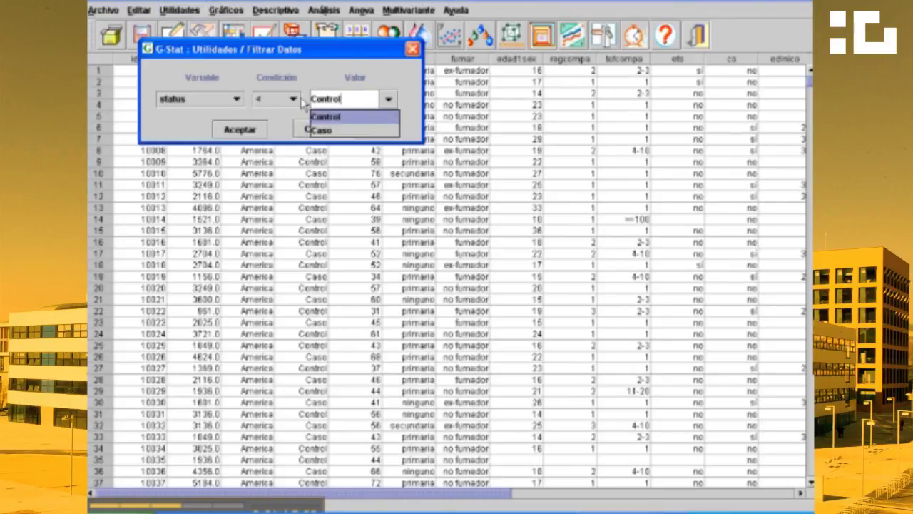
left_click(341, 131)
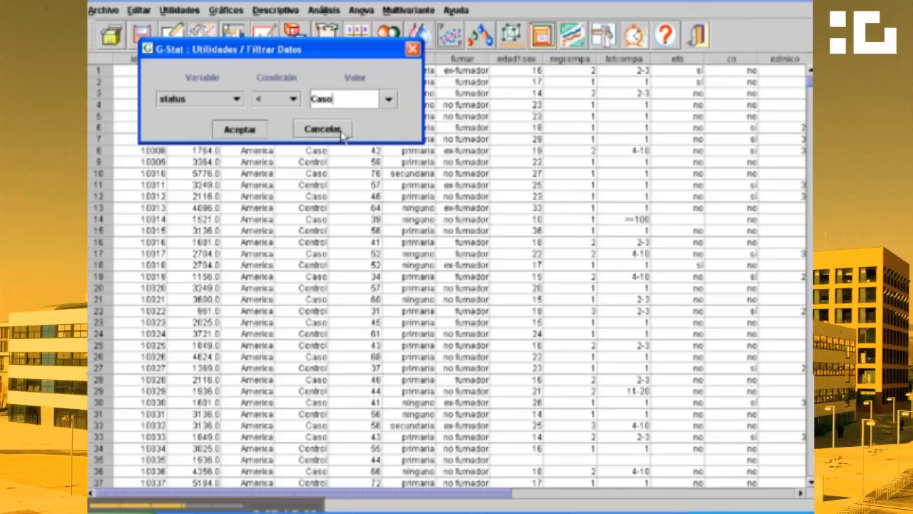
left_click(292, 102)
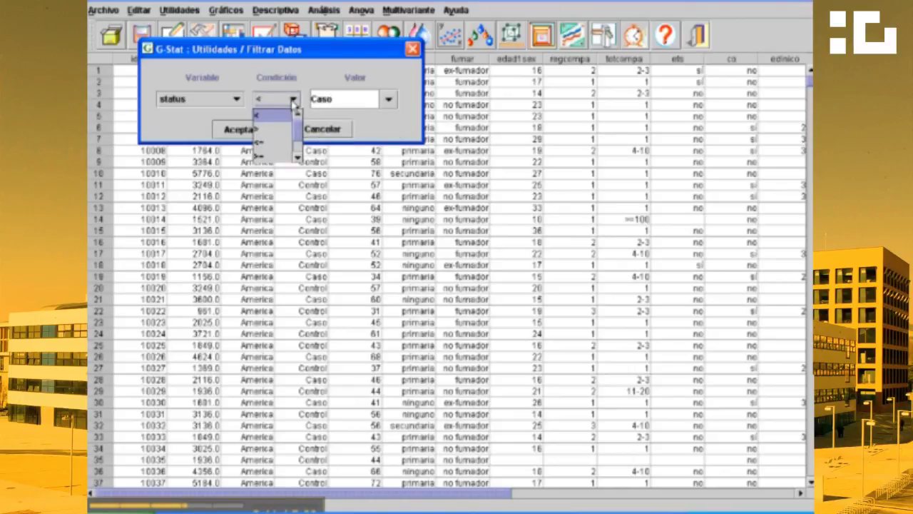
scroll(274, 135, "down", 2)
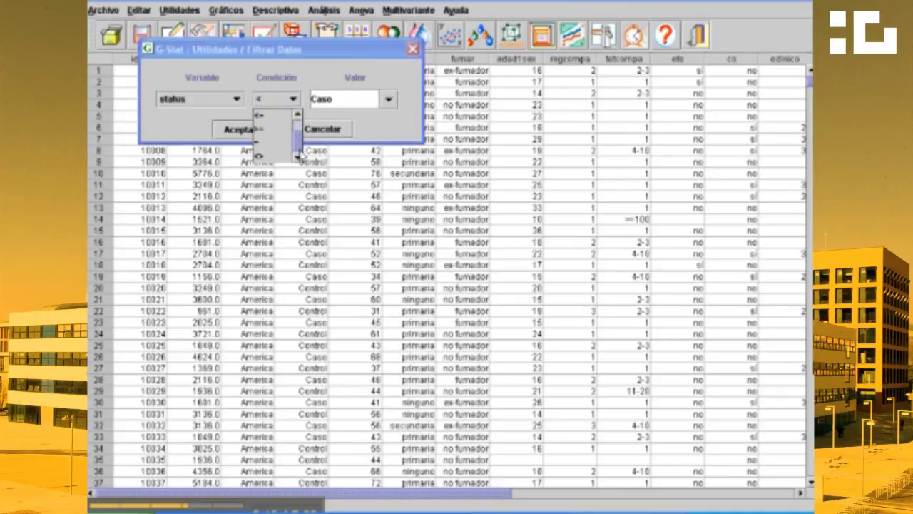
left_click(271, 147)
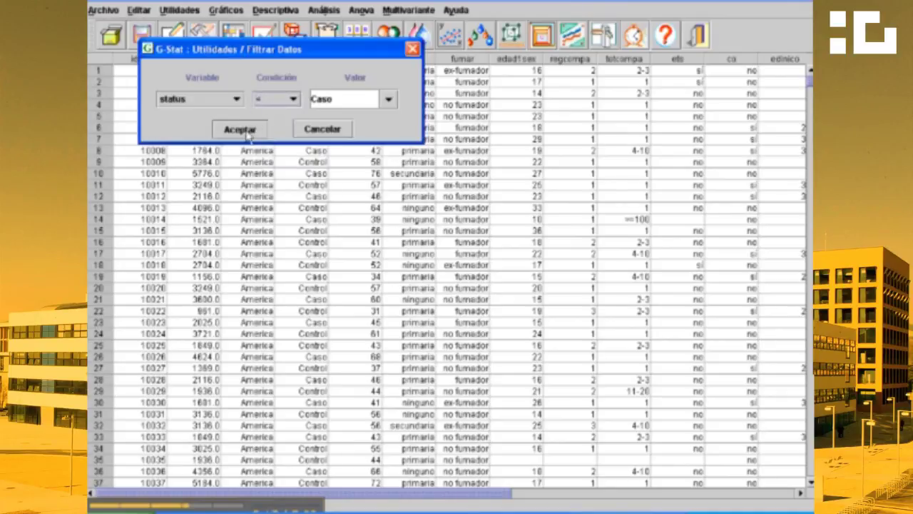
left_click(239, 129)
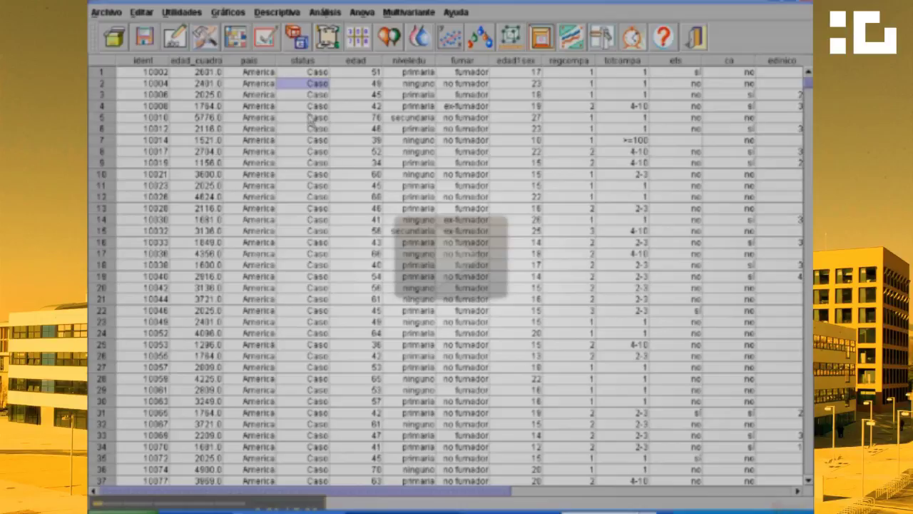
- Examine the editing, utility, graph, descriptive, analysis, Anova and multivariate procedures available for the filtered data
left_click(143, 12)
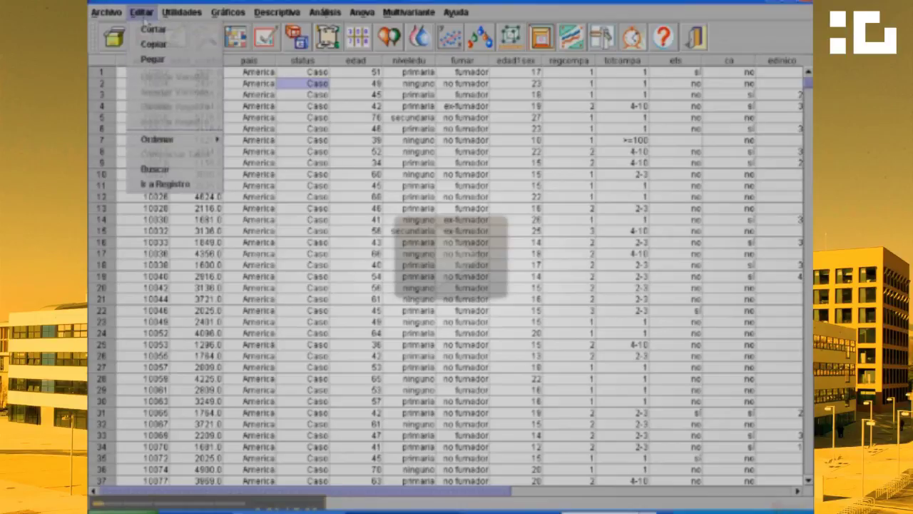
mouse_move(170, 19)
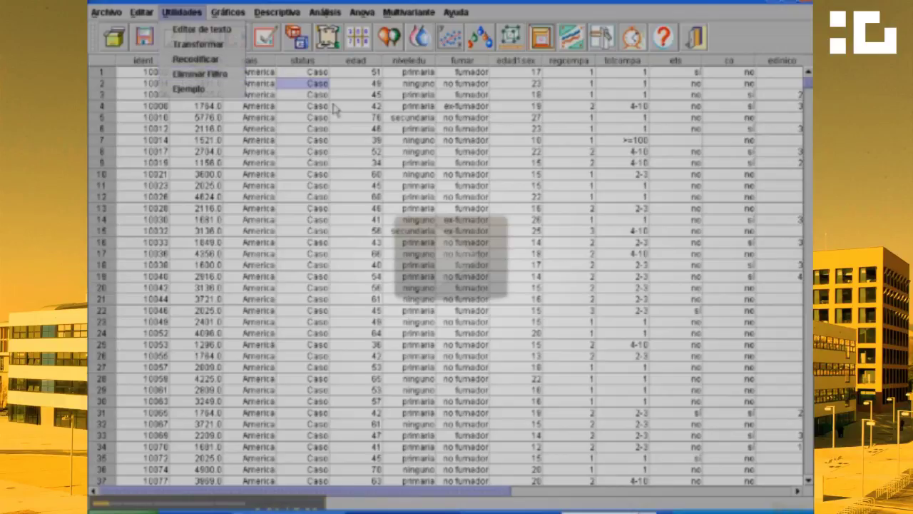
left_click(284, 156)
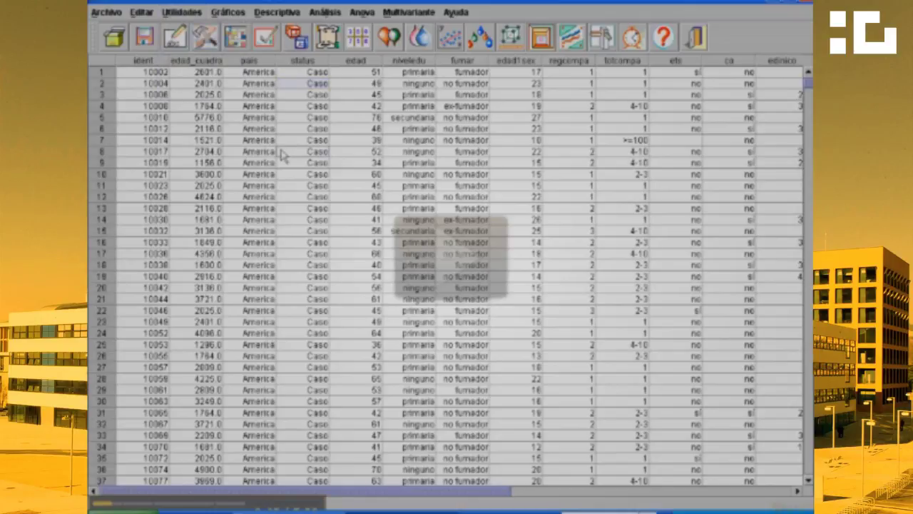
left_click(231, 15)
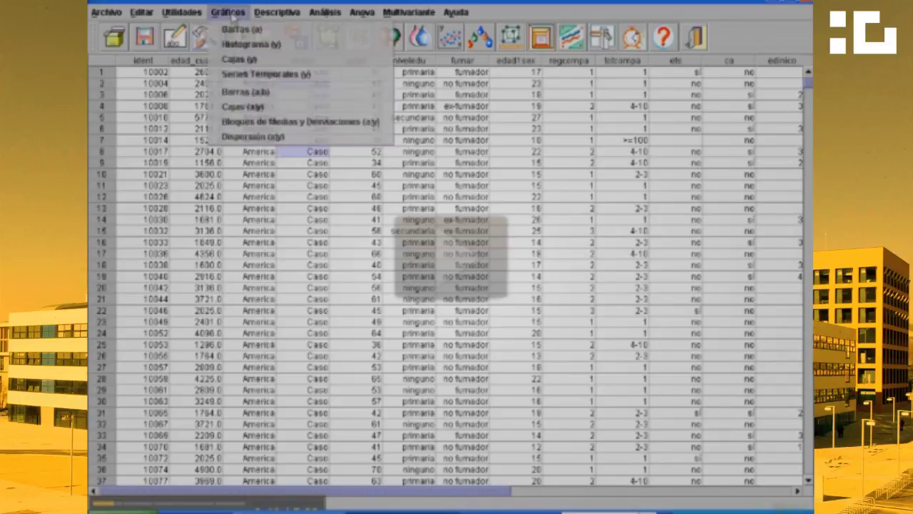
left_click(246, 177)
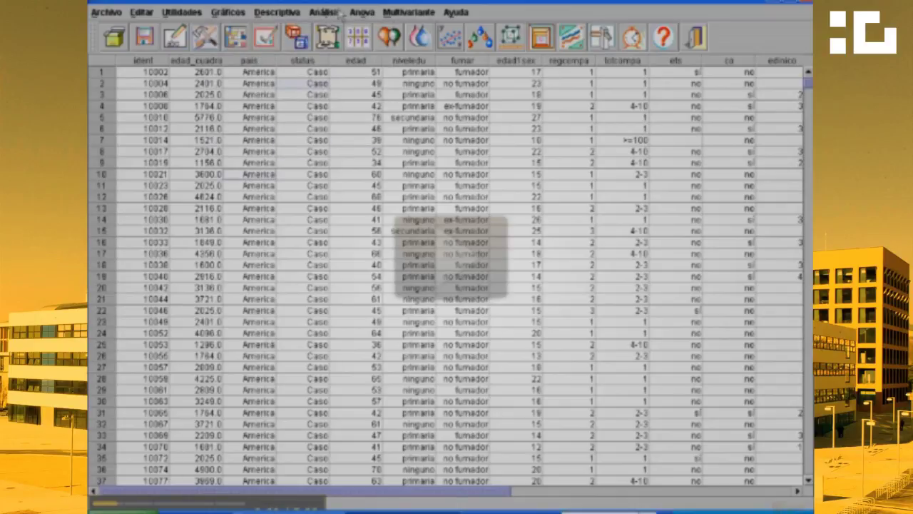
left_click(274, 12)
mouse_move(319, 15)
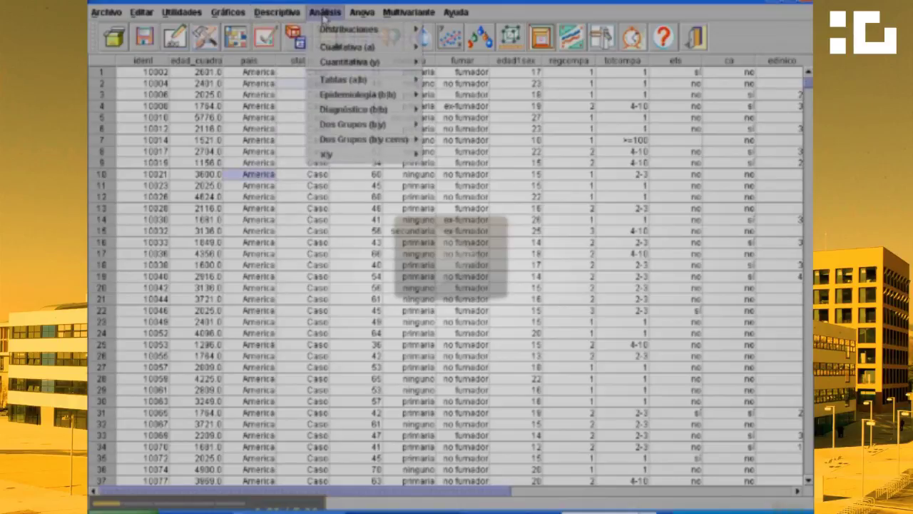
mouse_move(362, 15)
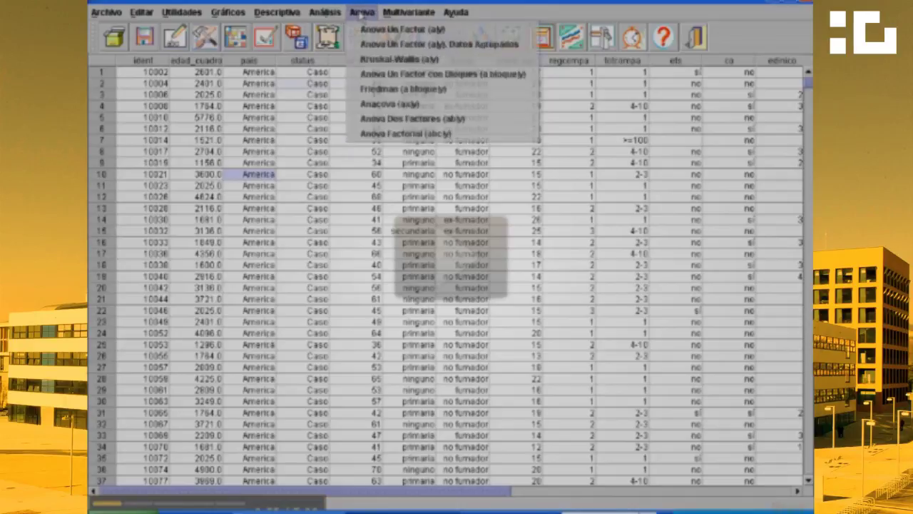
mouse_move(397, 16)
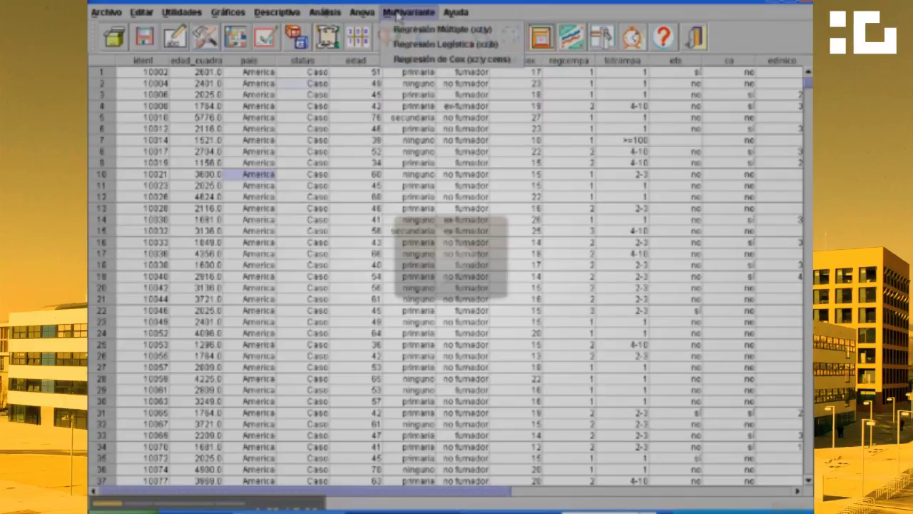
left_click(296, 86)
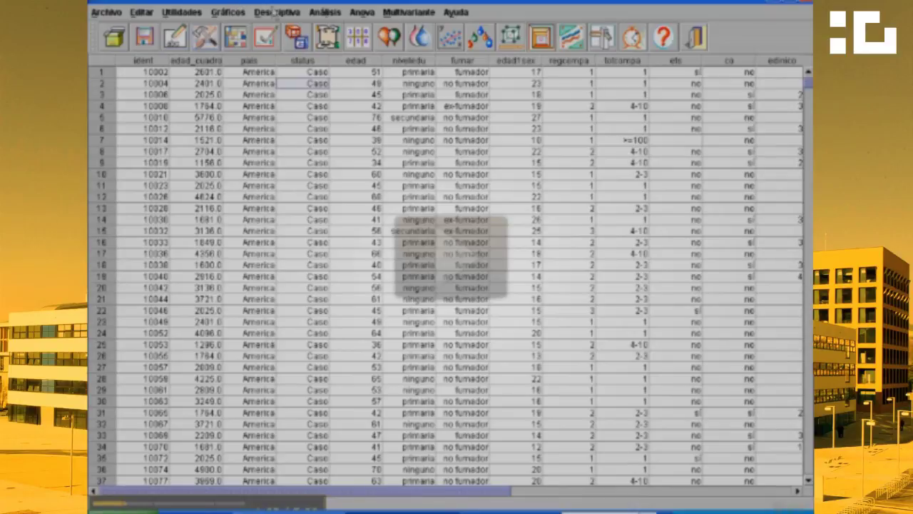
left_click(324, 12)
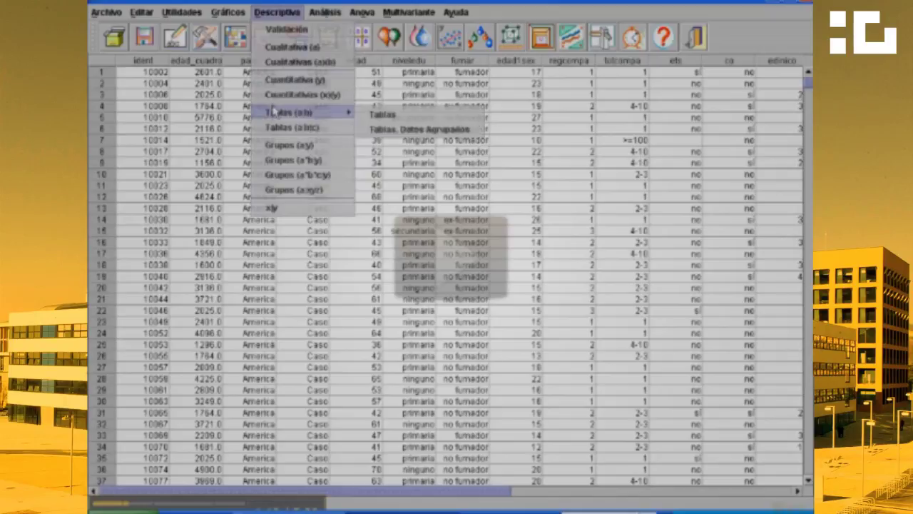
left_click(371, 163)
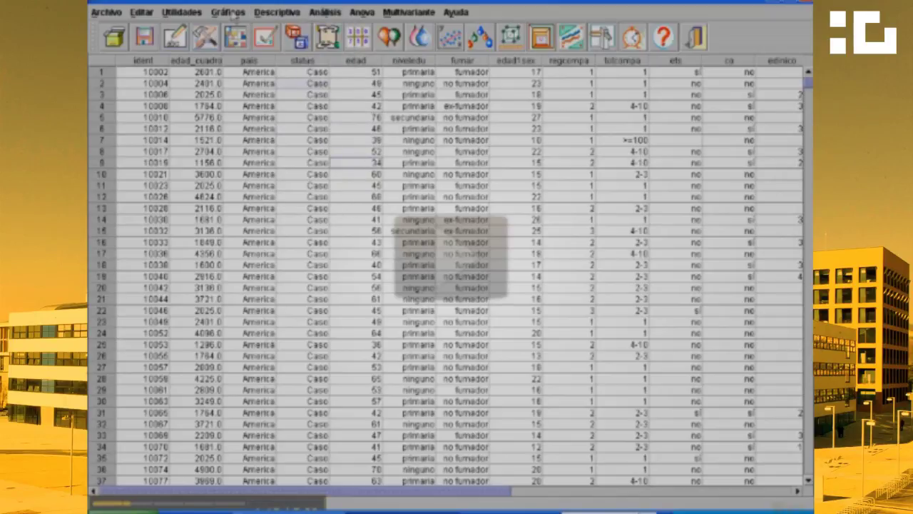
left_click(228, 12)
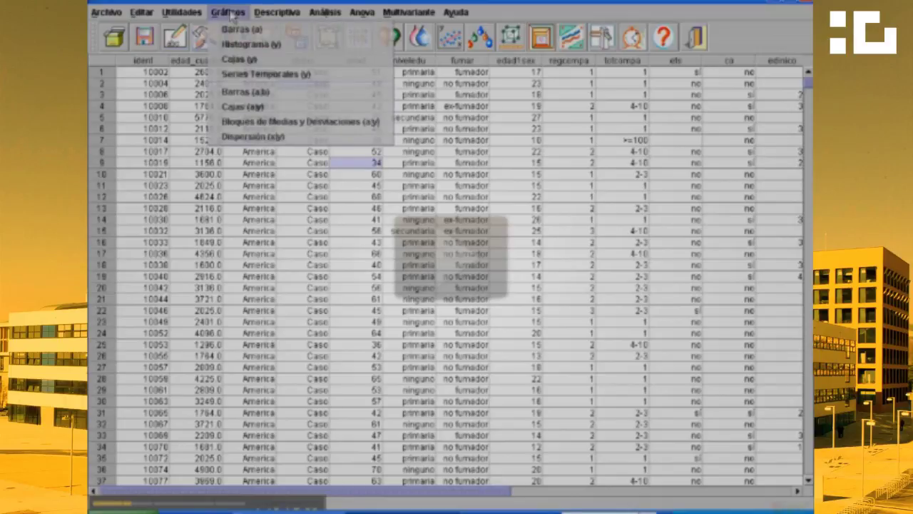
mouse_move(268, 18)
mouse_move(228, 15)
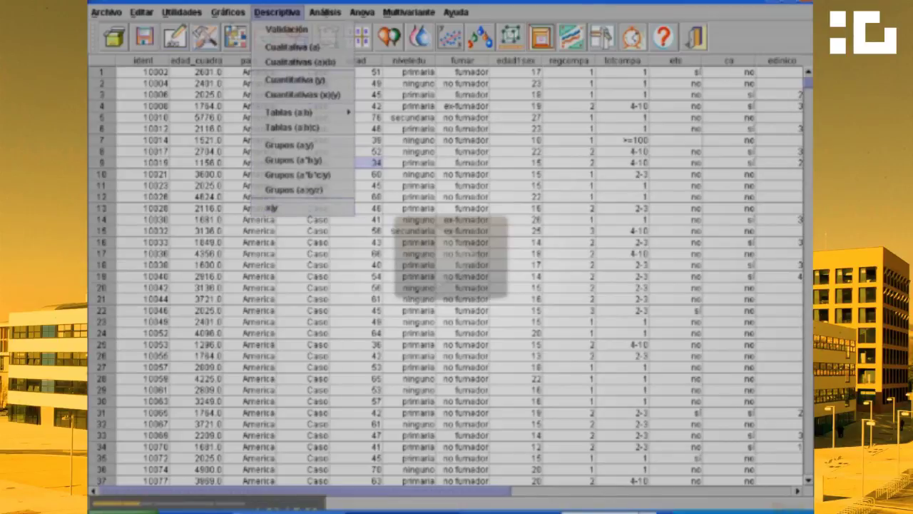
mouse_move(230, 14)
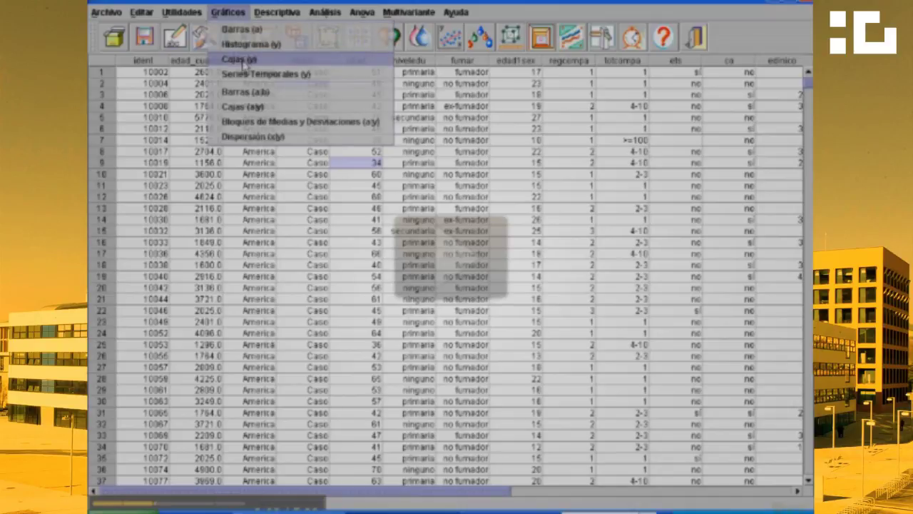
left_click(318, 261)
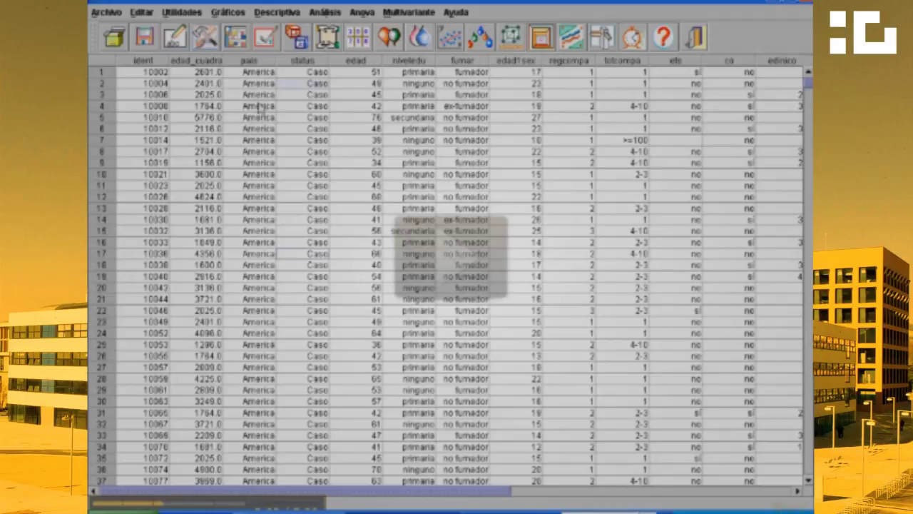
- Create a single-variable bar chart of the pais variable
left_click(228, 13)
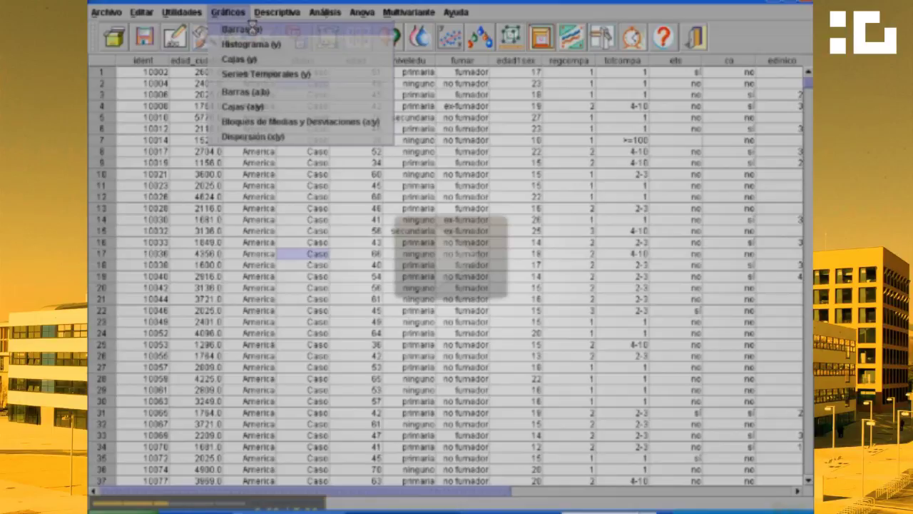
left_click(251, 29)
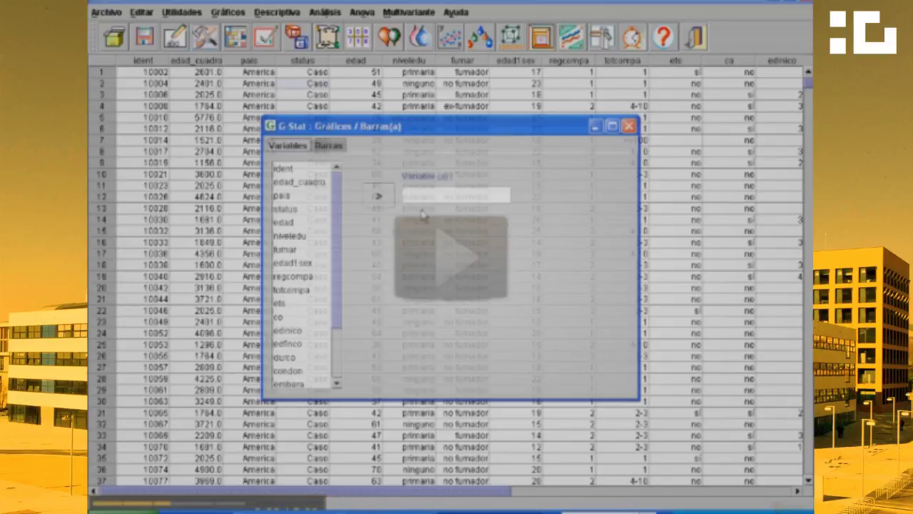
left_click(281, 197)
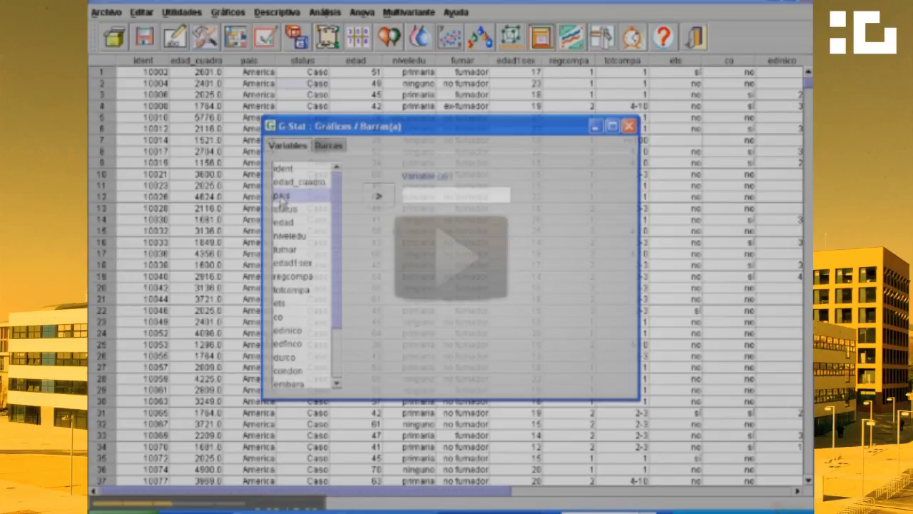
left_click(379, 196)
left_click(331, 145)
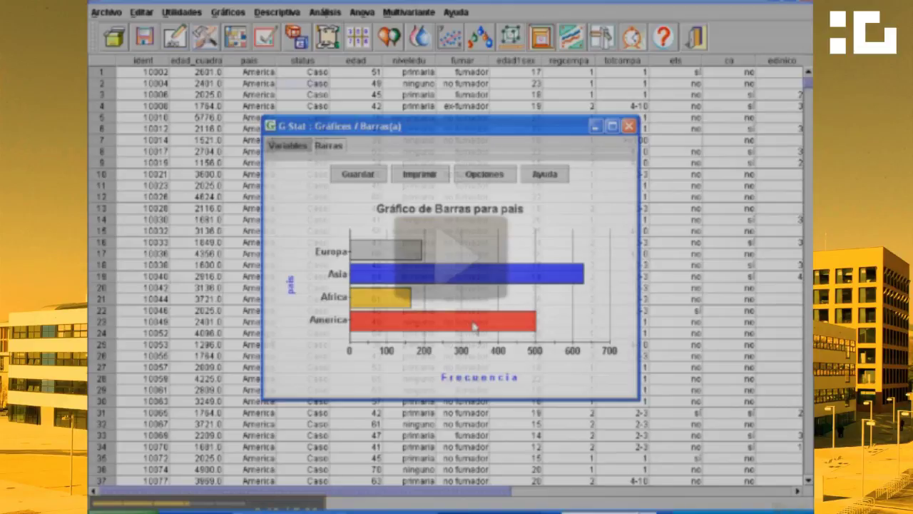
- Change the pais bar chart to vertical direction with a relative percentage scale, and close the chart after viewing it
left_click(488, 177)
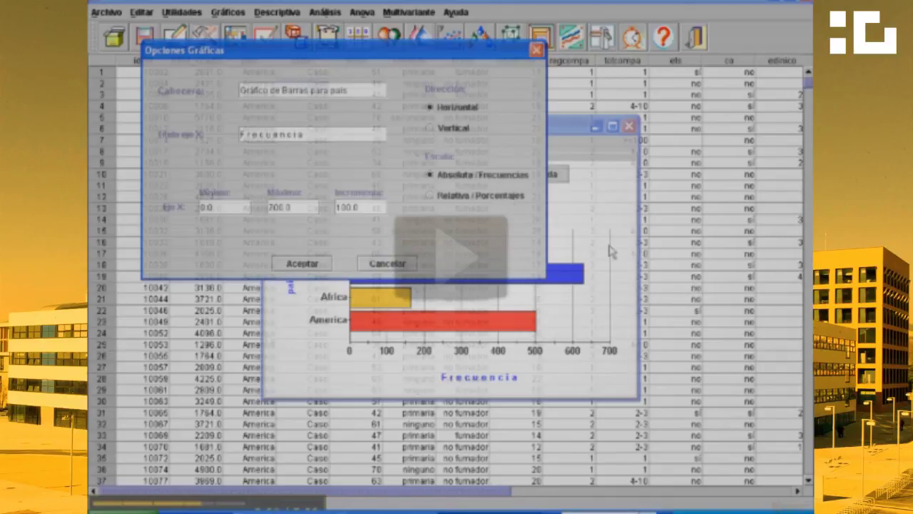
left_click(430, 130)
left_click(430, 196)
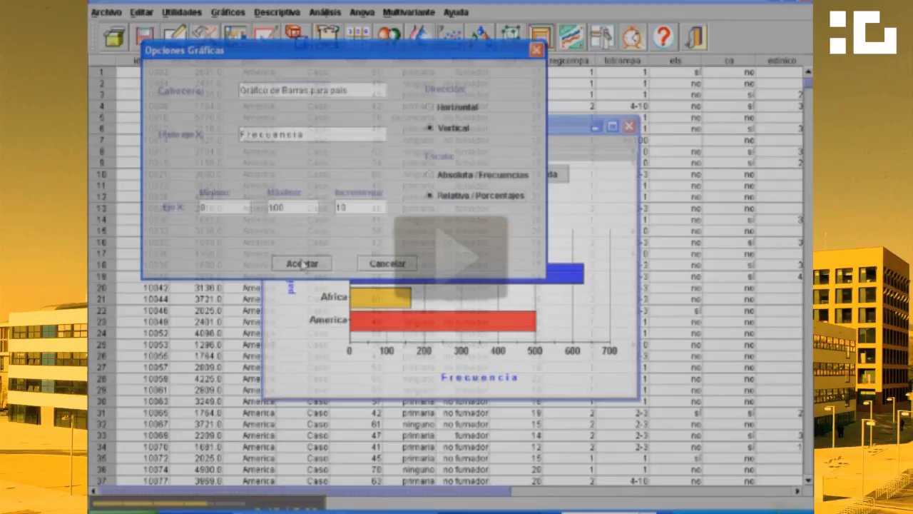
left_click(305, 263)
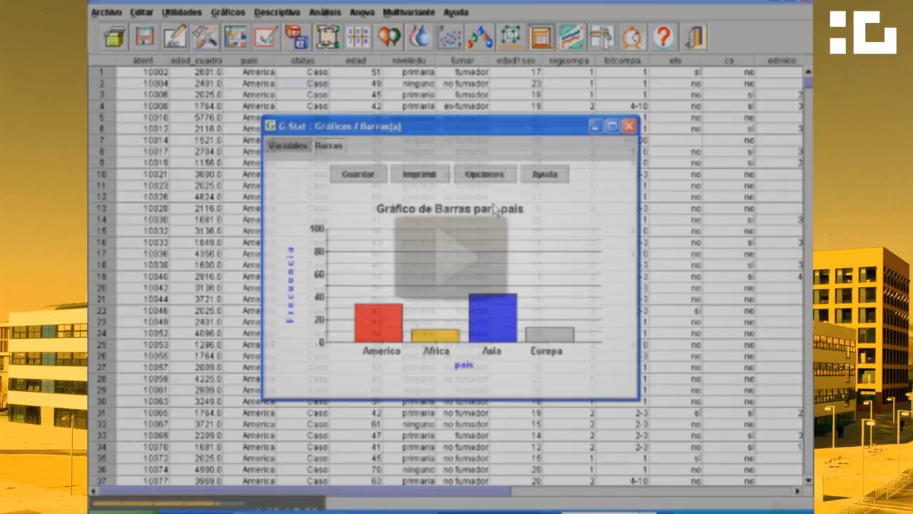
left_click(629, 126)
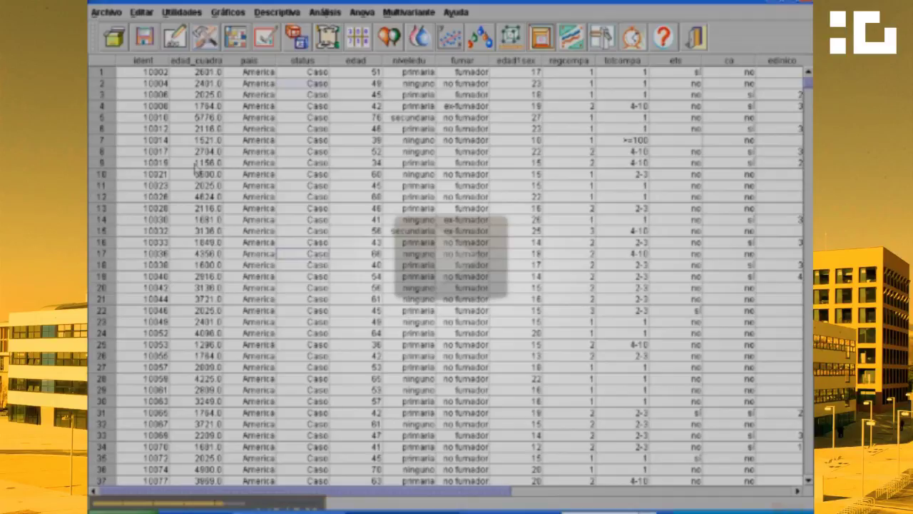
- Create a single-variable histogram of the edad variable and inspect its class frequencies
left_click(225, 14)
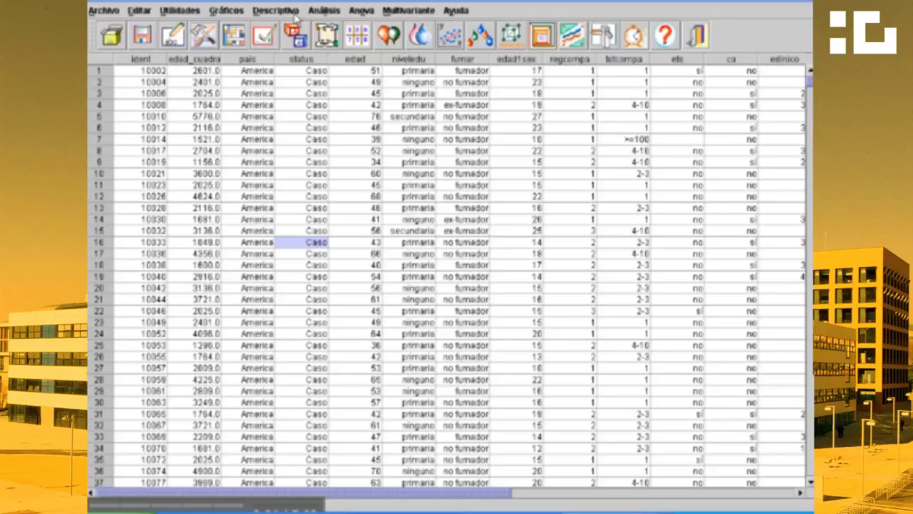
left_click(226, 12)
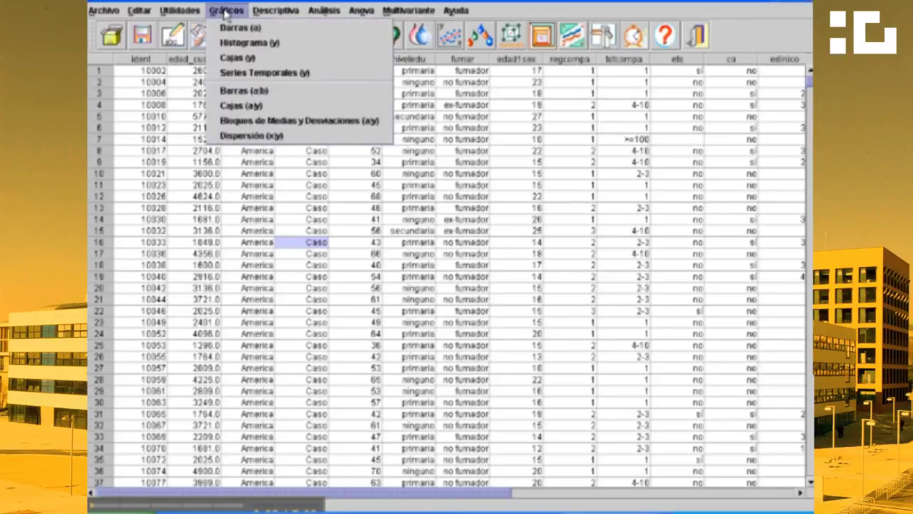
left_click(249, 44)
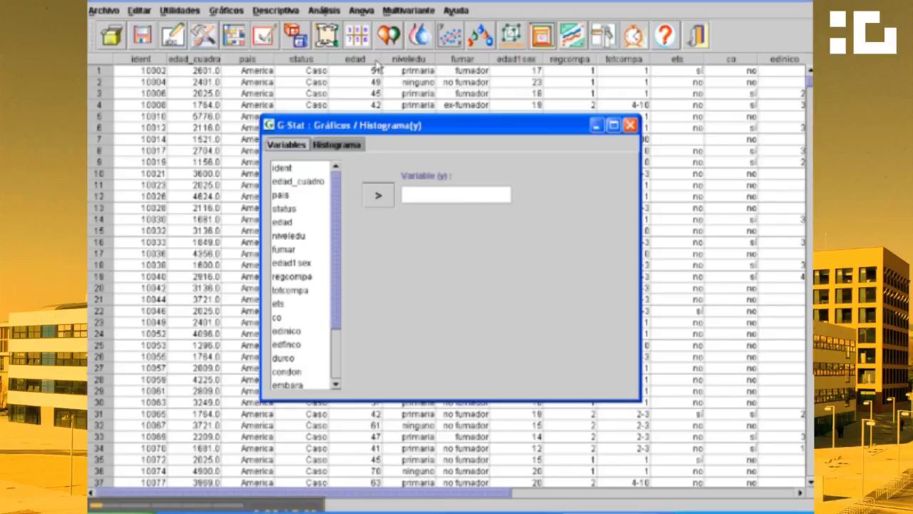
left_click(283, 221)
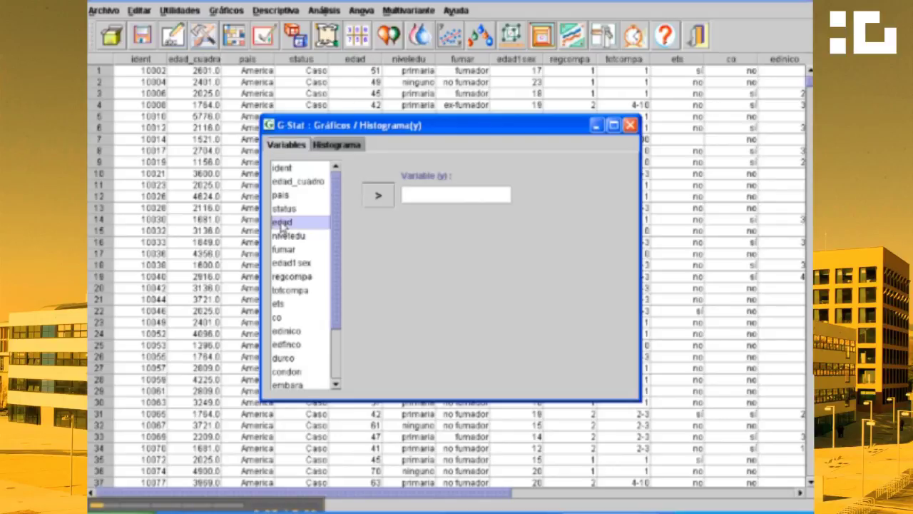
left_click(379, 195)
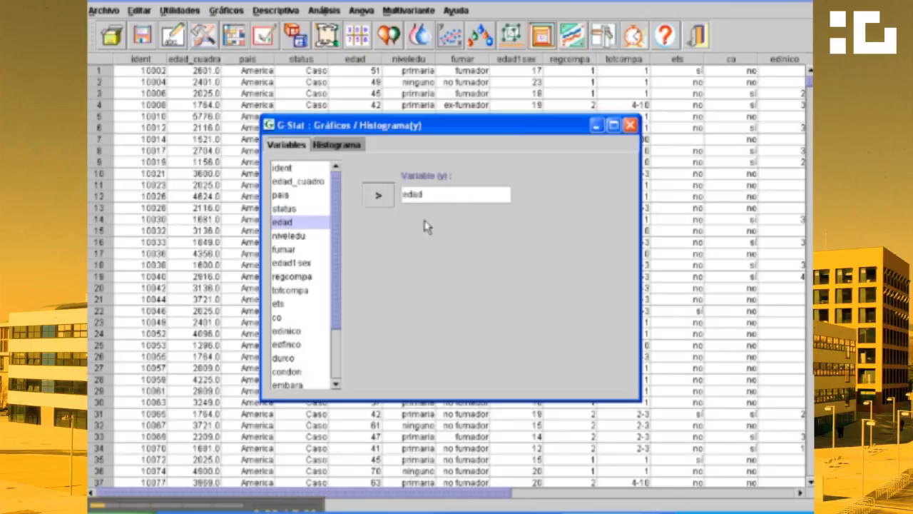
left_click(348, 145)
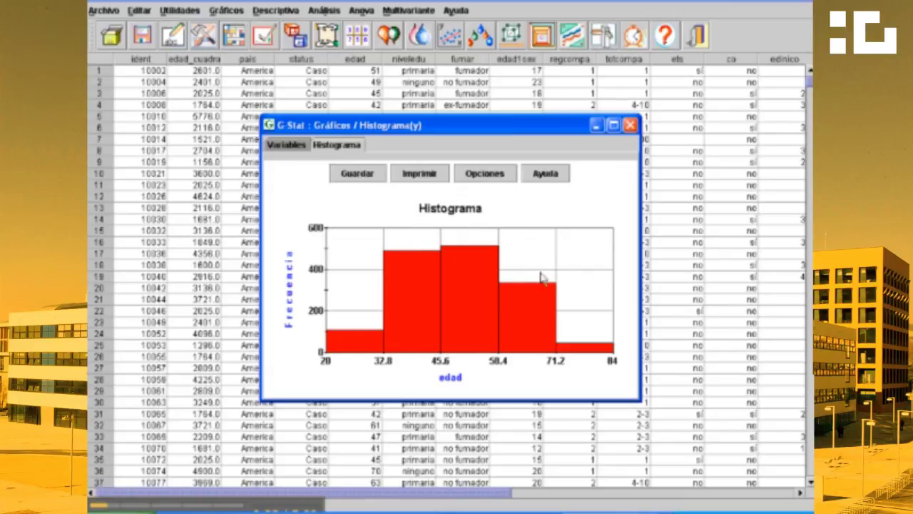
mouse_move(445, 238)
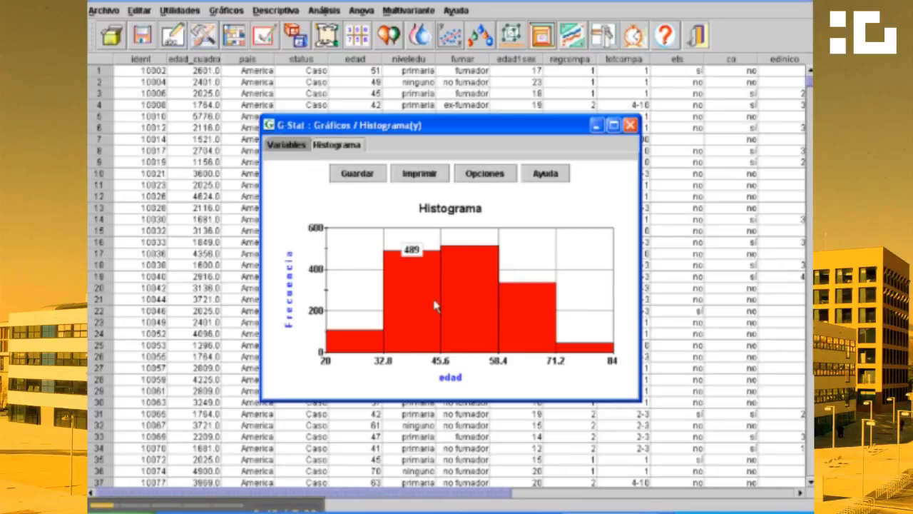
- Set the edad histogram's number of classes to 10, and close the chart after viewing it
left_click(506, 182)
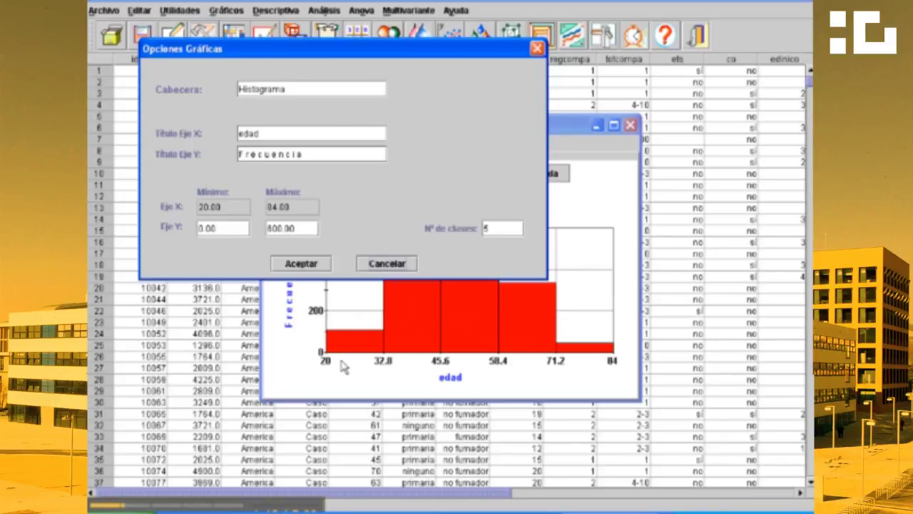
double_click(495, 228)
type("10")
left_click(327, 266)
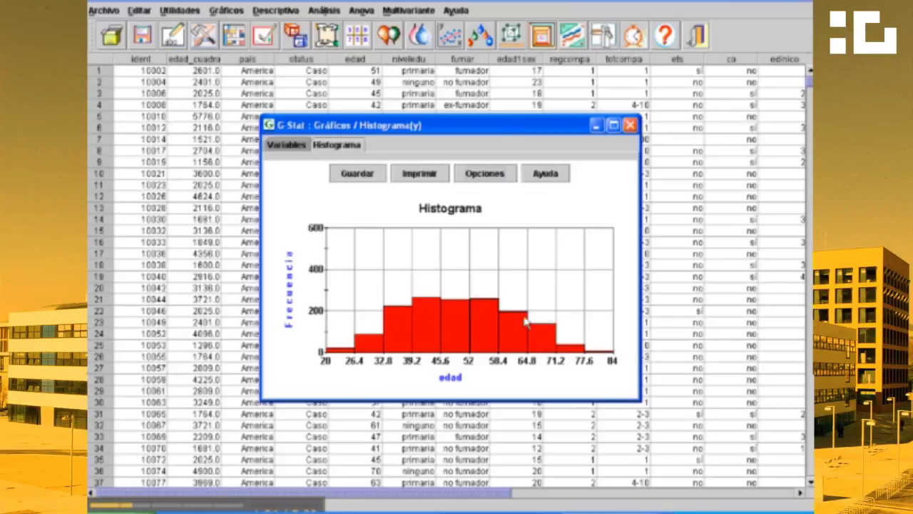
mouse_move(346, 373)
left_click(631, 127)
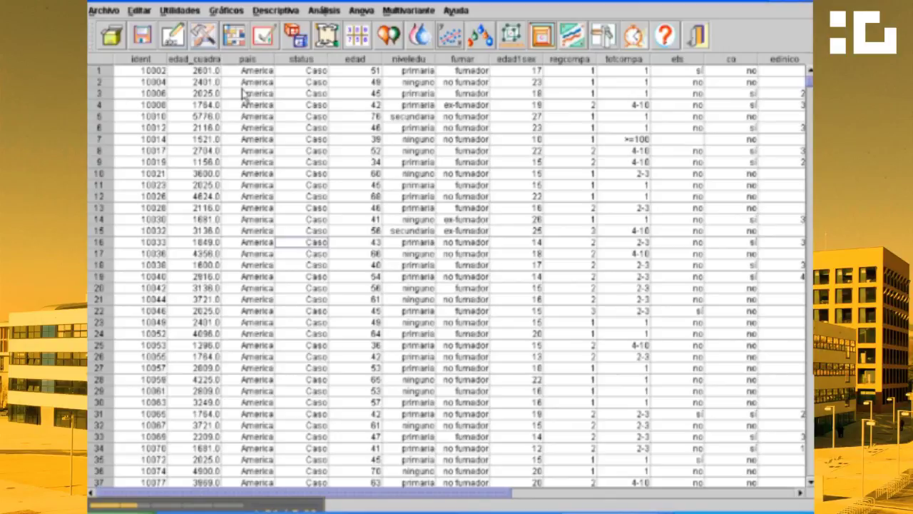
- Create a single-variable box plot of the edad variable
left_click(230, 11)
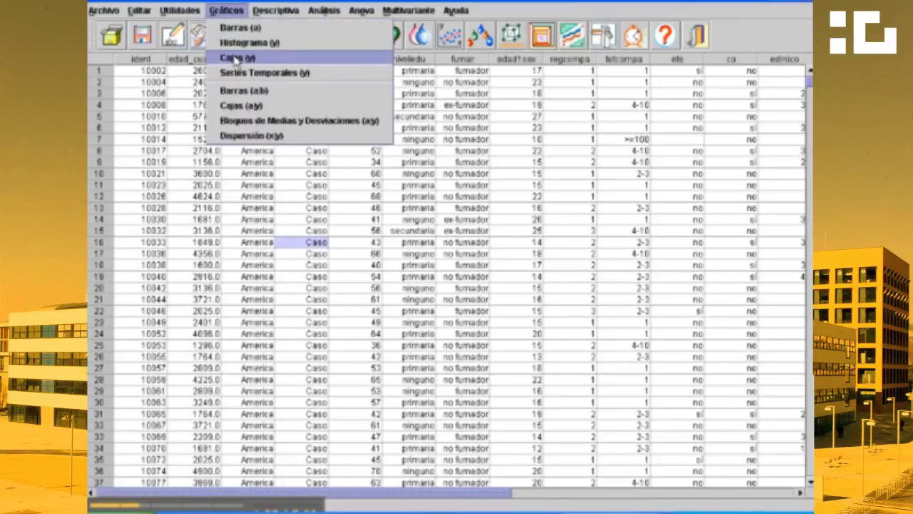
left_click(288, 59)
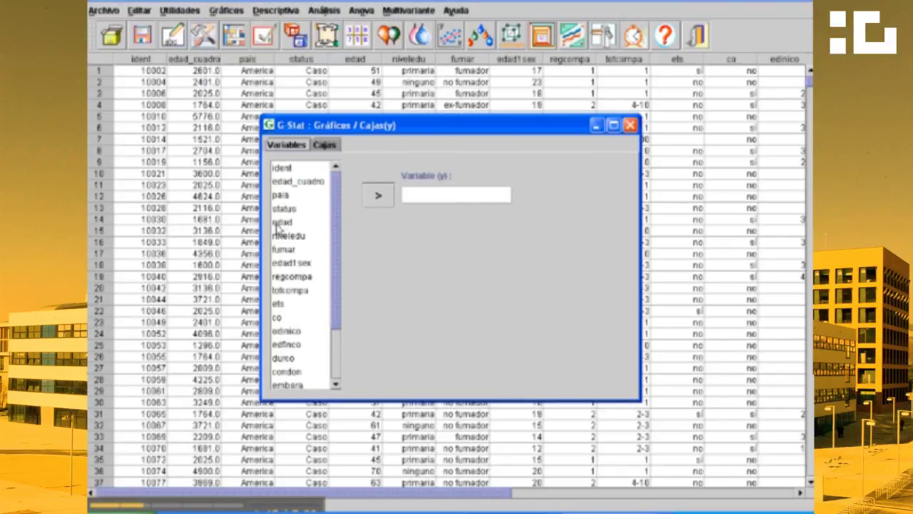
left_click(277, 224)
left_click(377, 196)
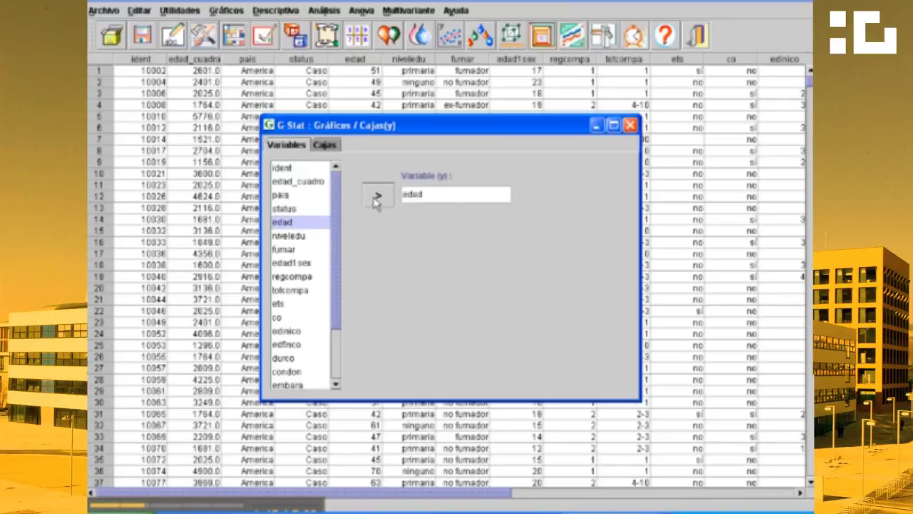
left_click(334, 145)
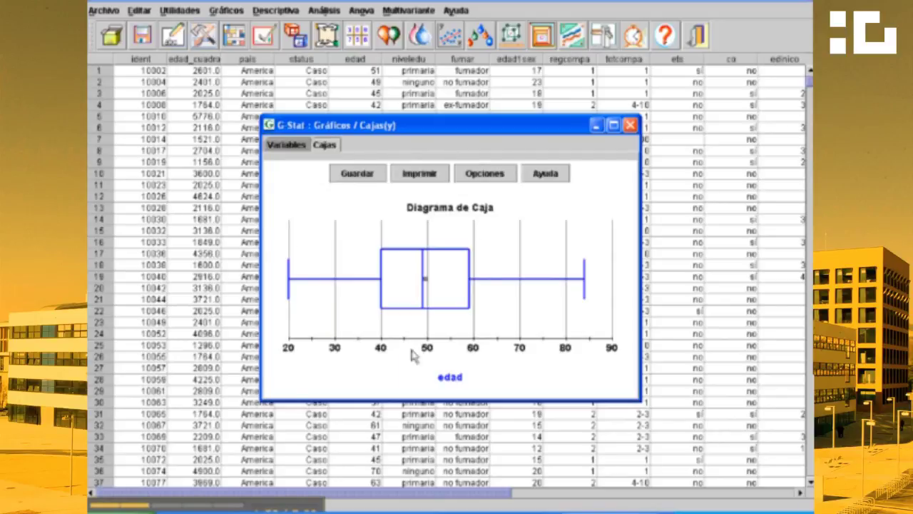
- Inspect the whisker ends, quartiles, median and mean on the edad box plot
mouse_move(415, 327)
mouse_move(540, 258)
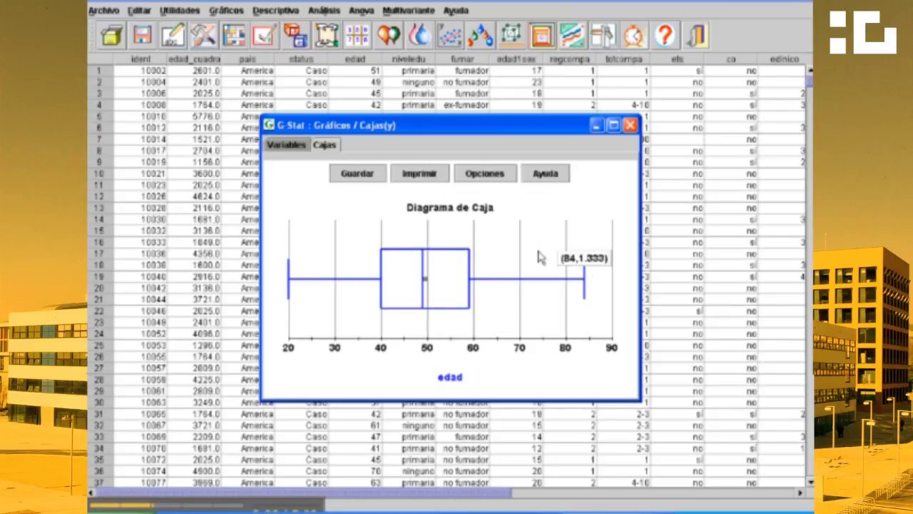
mouse_move(425, 282)
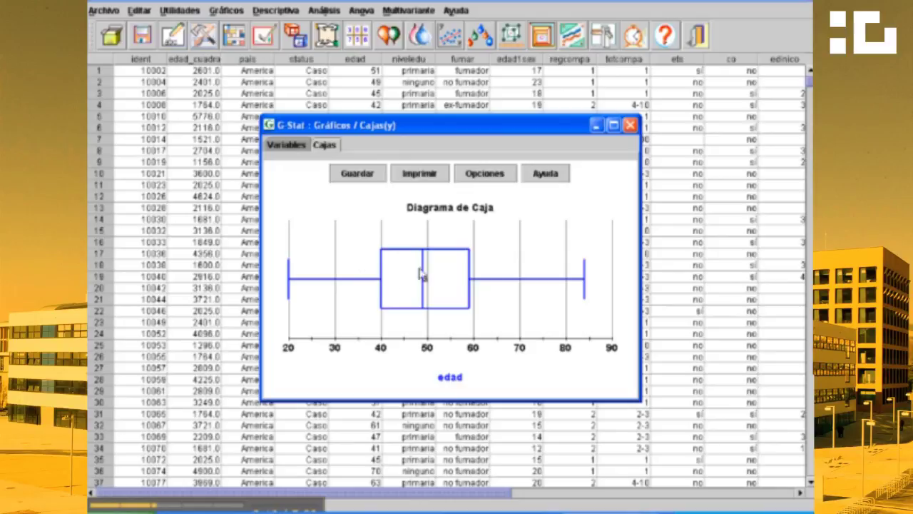
mouse_move(470, 271)
mouse_move(474, 313)
mouse_move(424, 264)
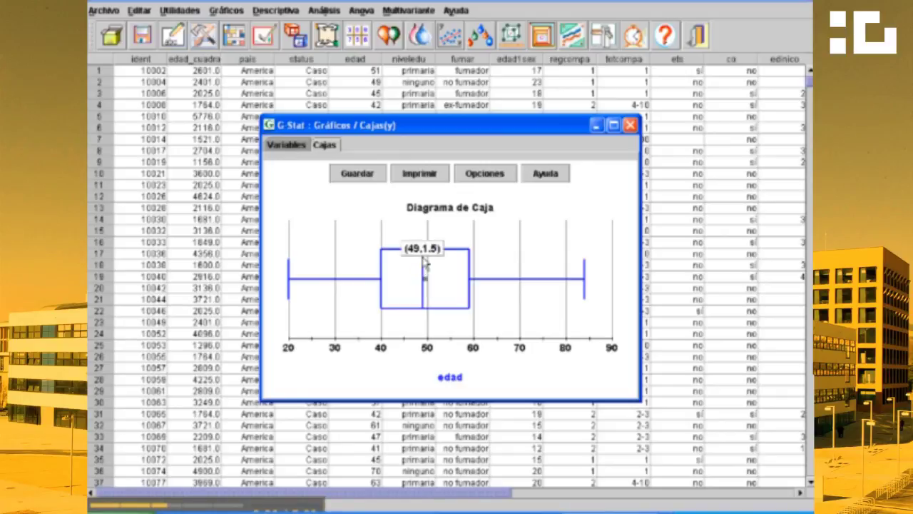
mouse_move(383, 264)
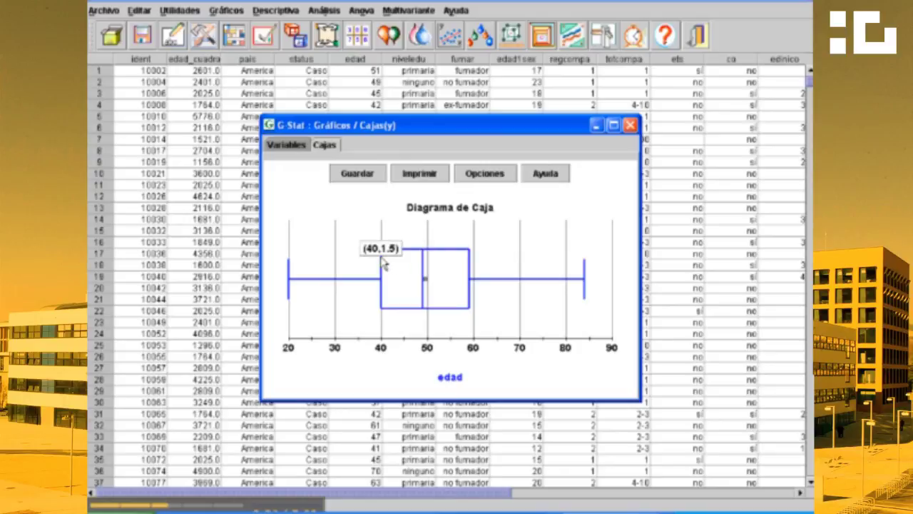
- Change the edad box plot to vertical direction, and close the chart after viewing it
left_click(485, 178)
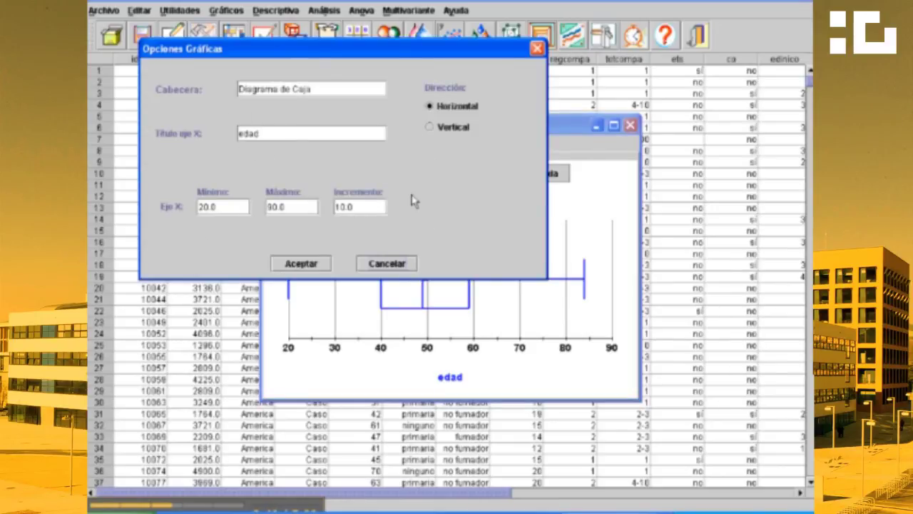
left_click(431, 129)
left_click(302, 263)
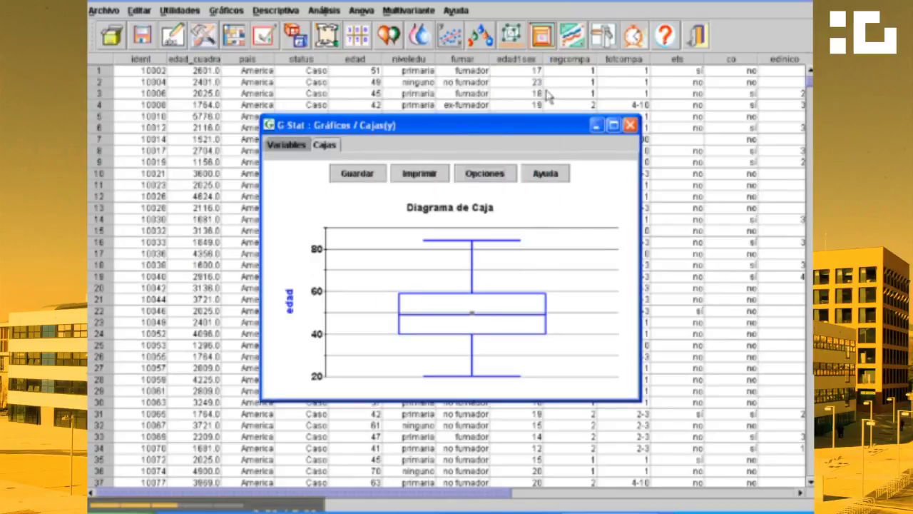
left_click(630, 126)
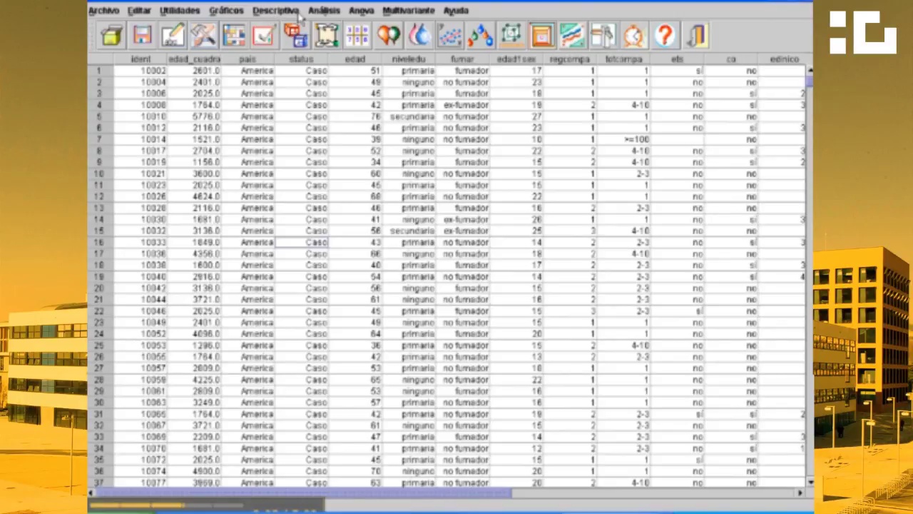
- Run a single-variable quantitative descriptive analysis of edad, view its statistics and check which statistics can be included
left_click(271, 11)
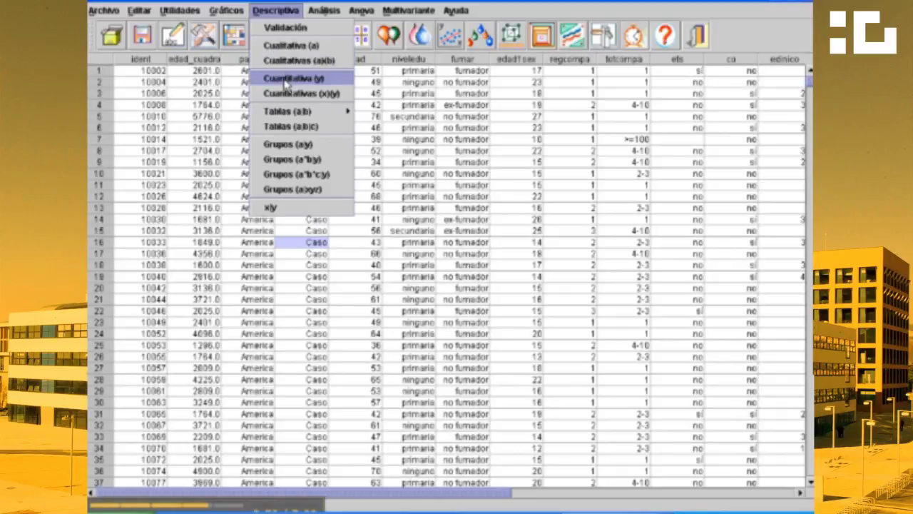
left_click(285, 80)
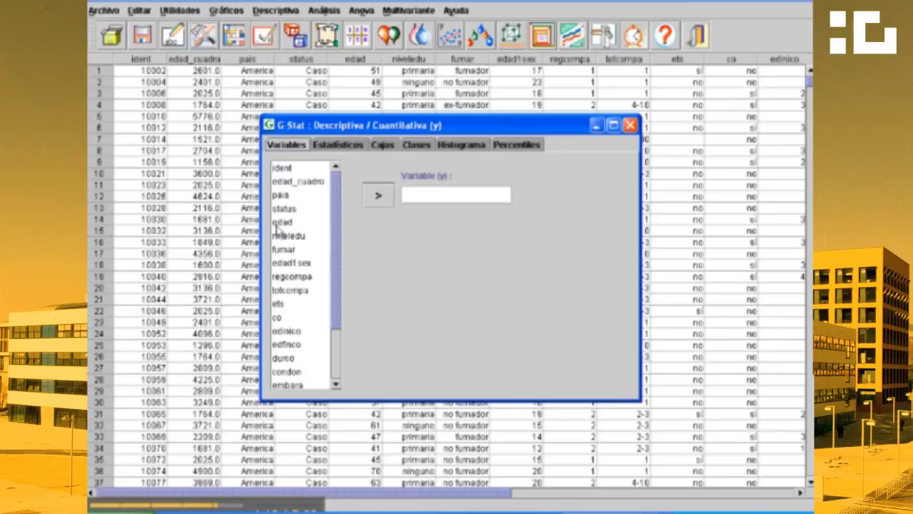
left_click(278, 223)
left_click(378, 195)
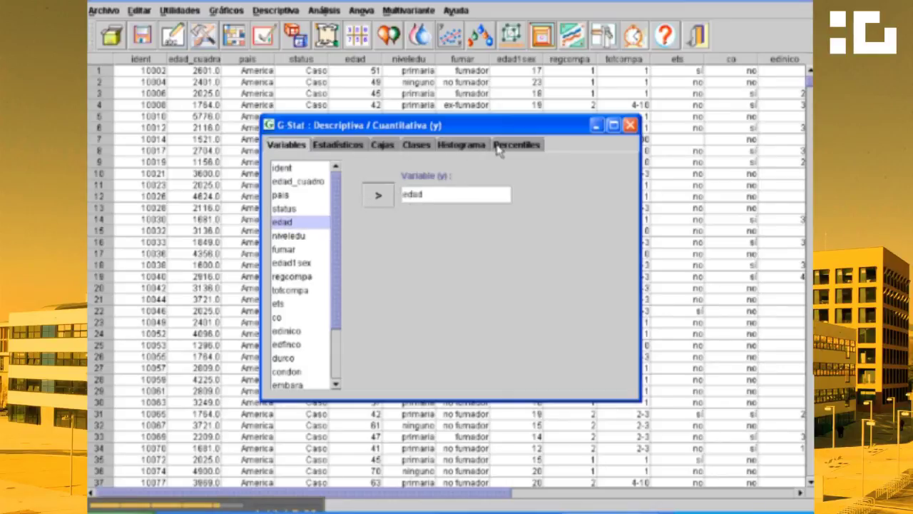
left_click(334, 144)
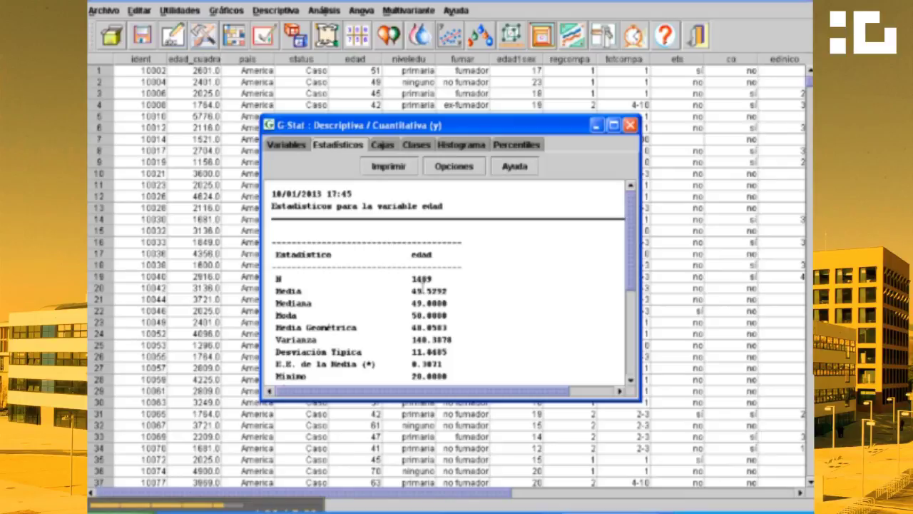
left_click(453, 171)
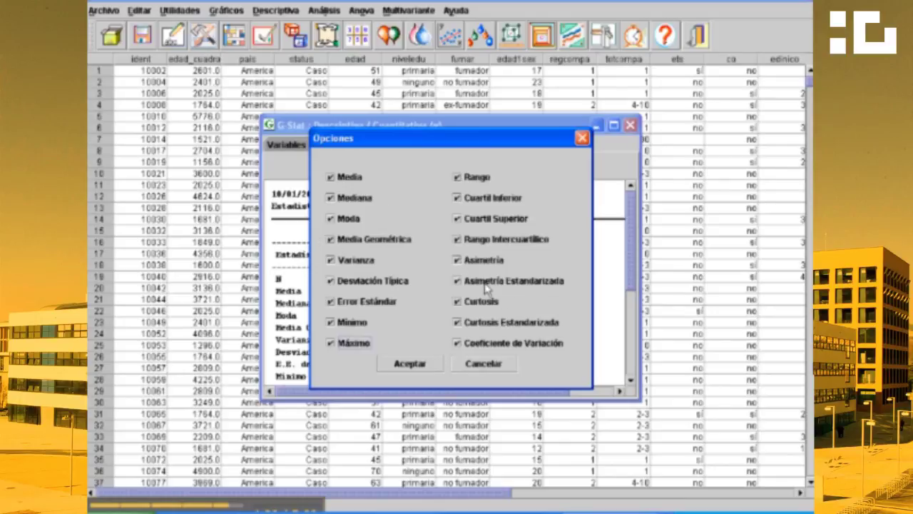
left_click(480, 363)
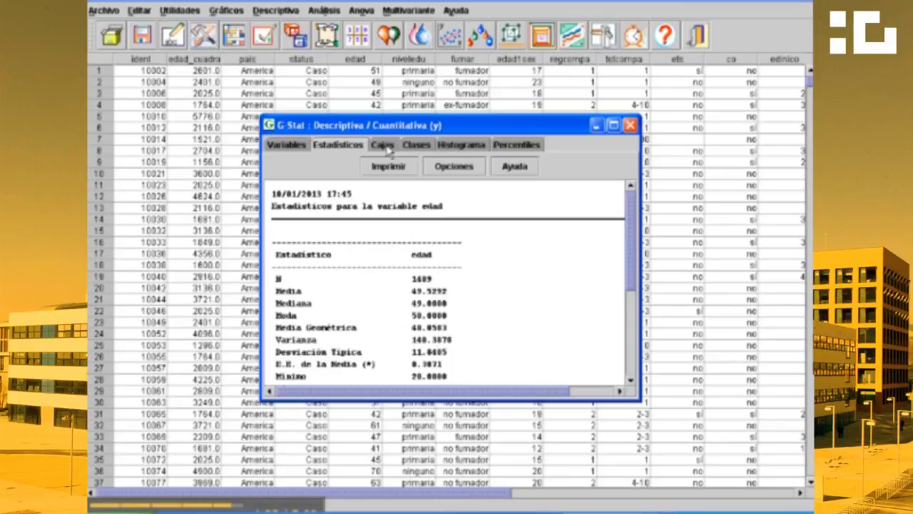
- Review the box plot, histogram and percentiles in the edad descriptive analysis, and close it
left_click(383, 145)
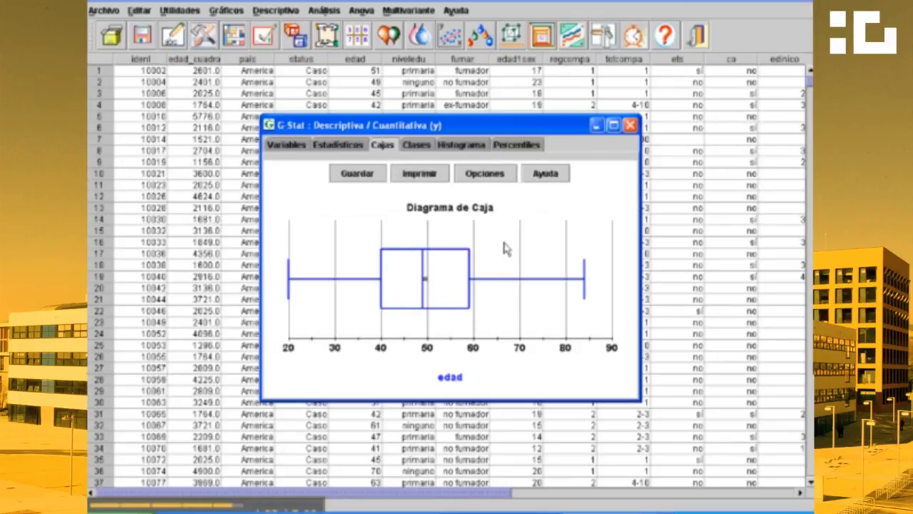
left_click(461, 146)
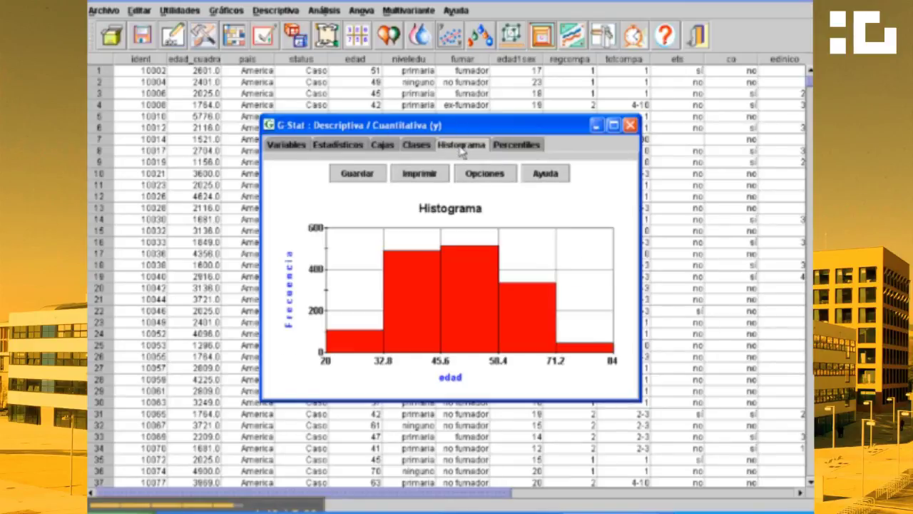
left_click(508, 145)
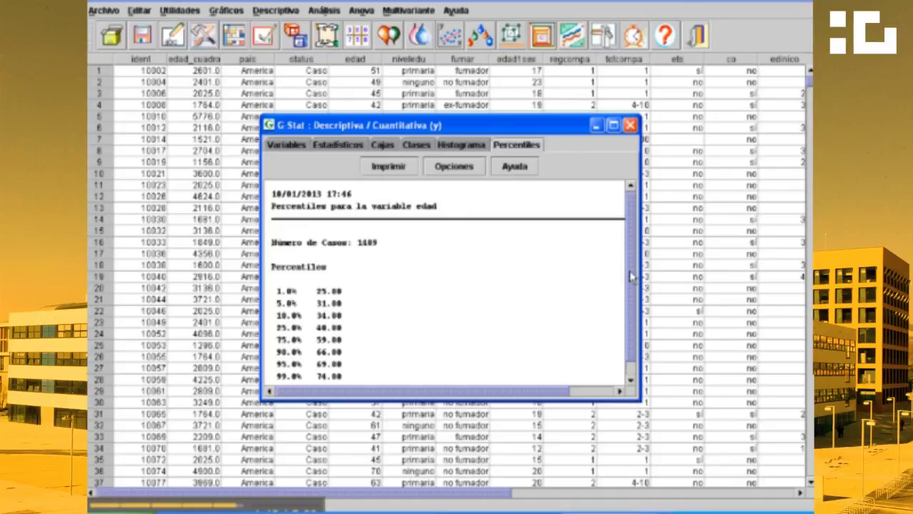
scroll(632, 277, "down", 1)
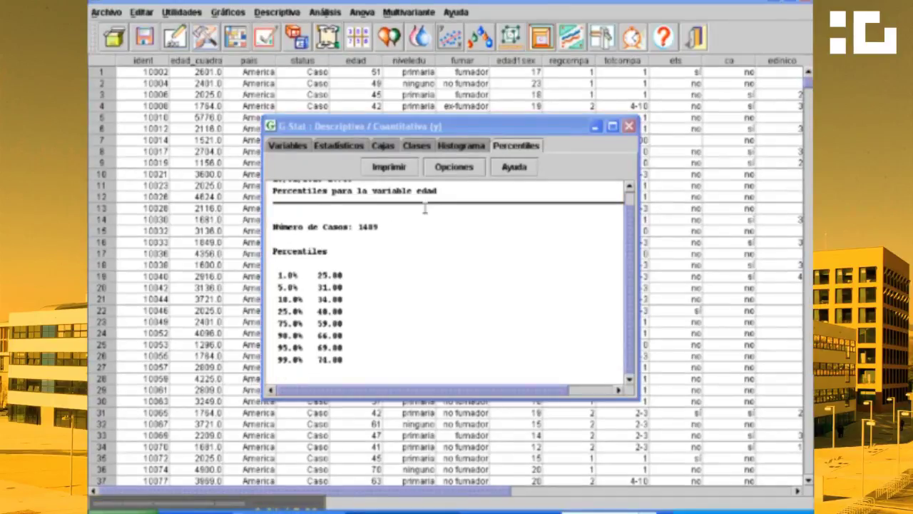
left_click(628, 127)
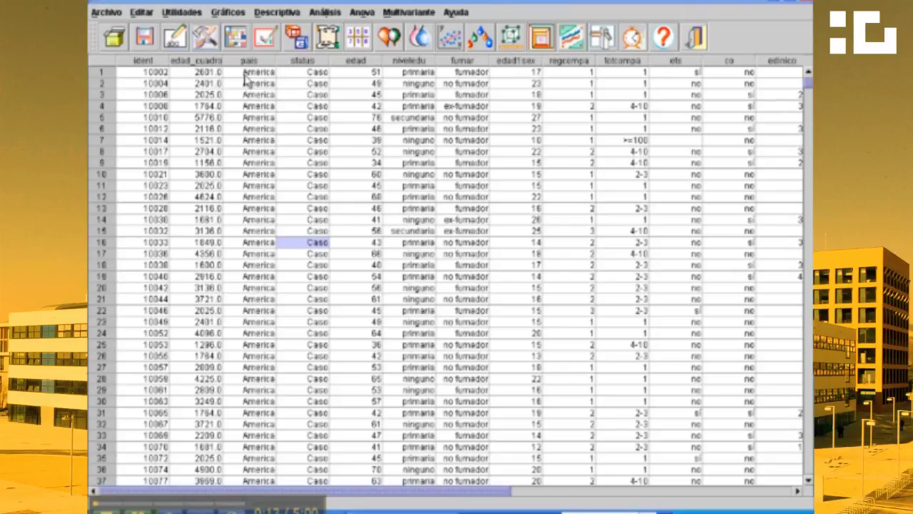
- Run a single-variable qualitative descriptive analysis of pais, view its frequencies and bar chart, and close it
left_click(287, 15)
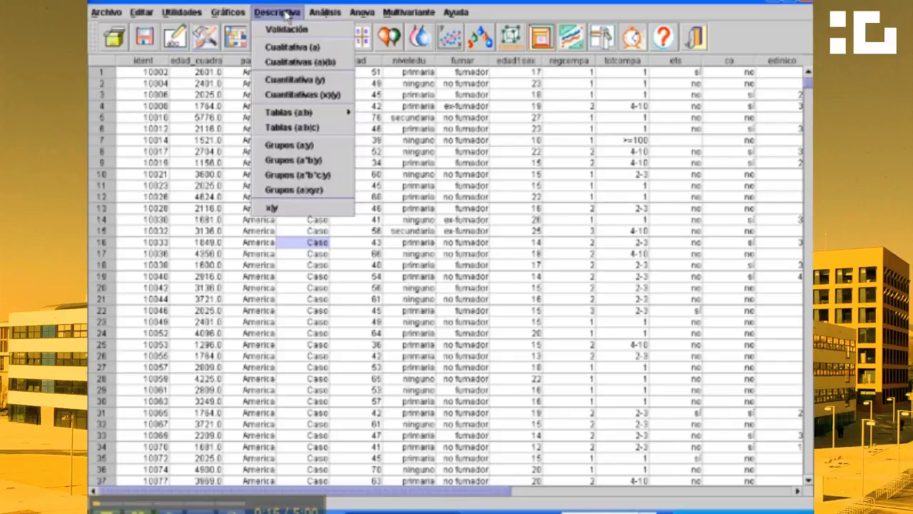
left_click(287, 48)
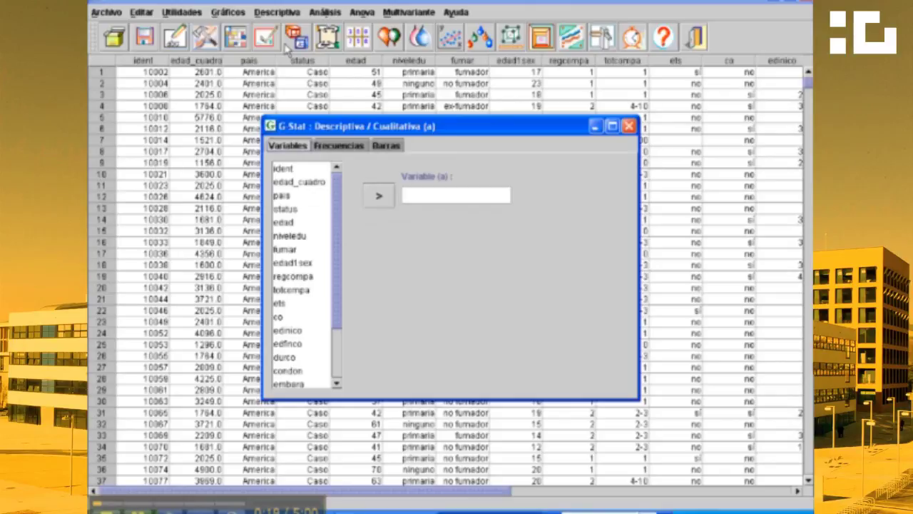
left_click(284, 196)
left_click(378, 199)
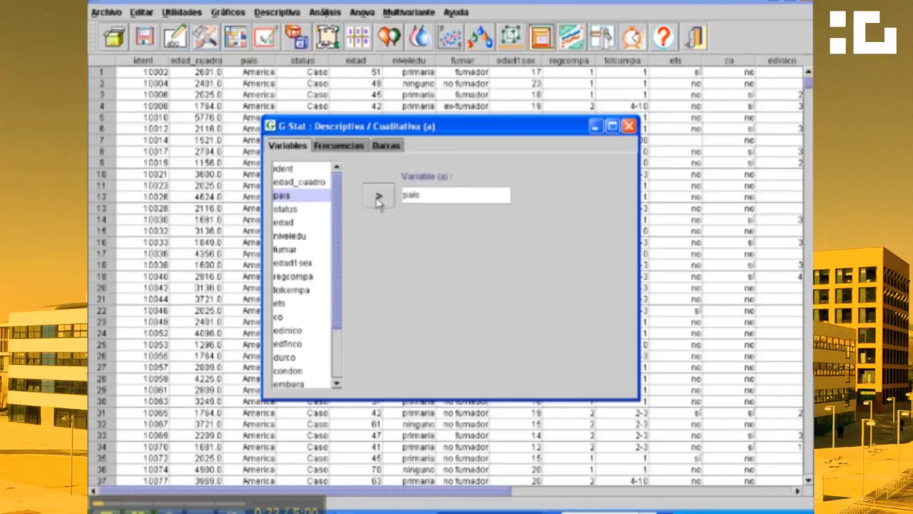
left_click(348, 147)
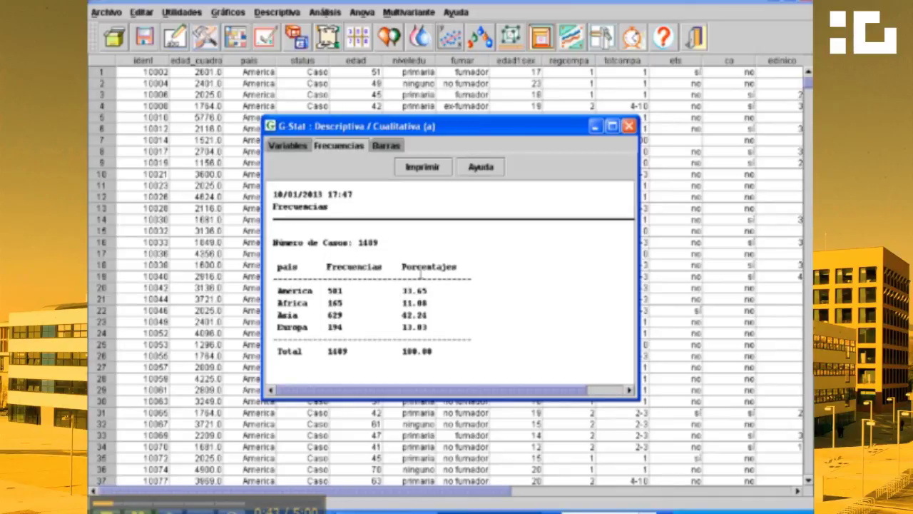
left_click(388, 146)
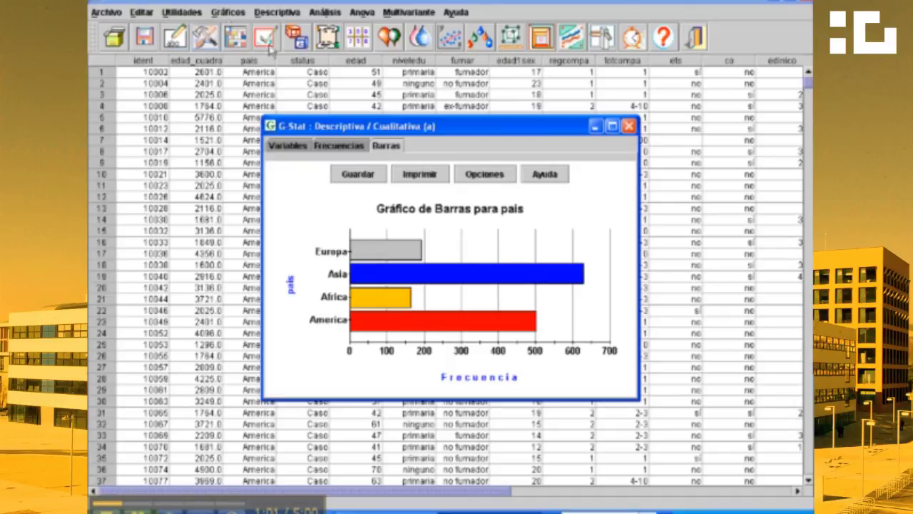
left_click(628, 126)
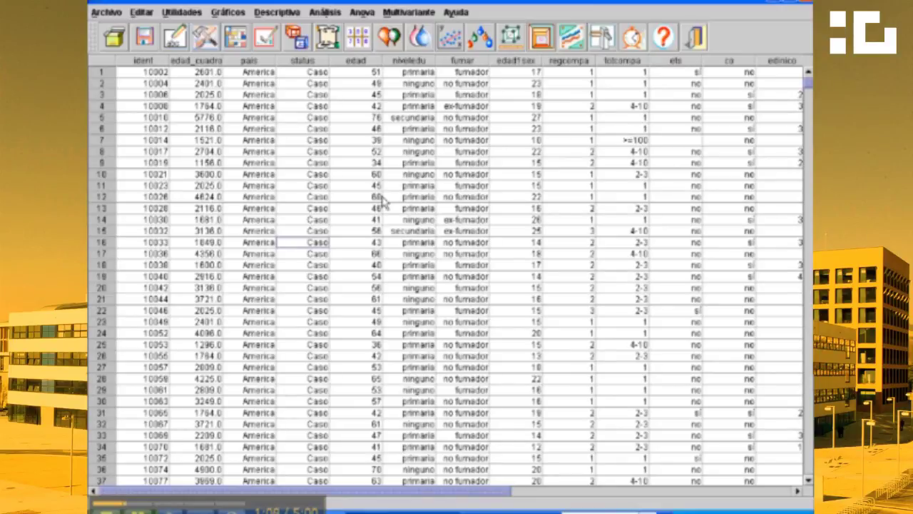
- Start a qualitative descriptive analysis for several variables and include pais and co
left_click(264, 14)
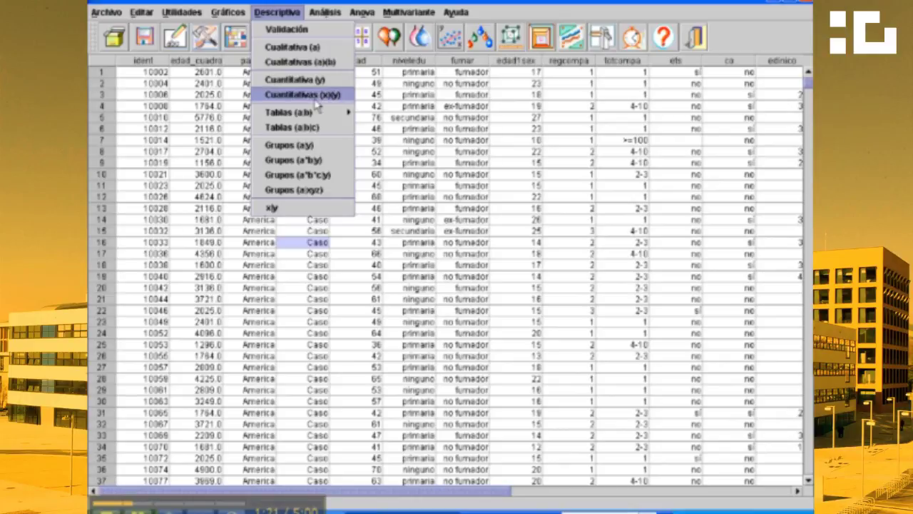
left_click(343, 69)
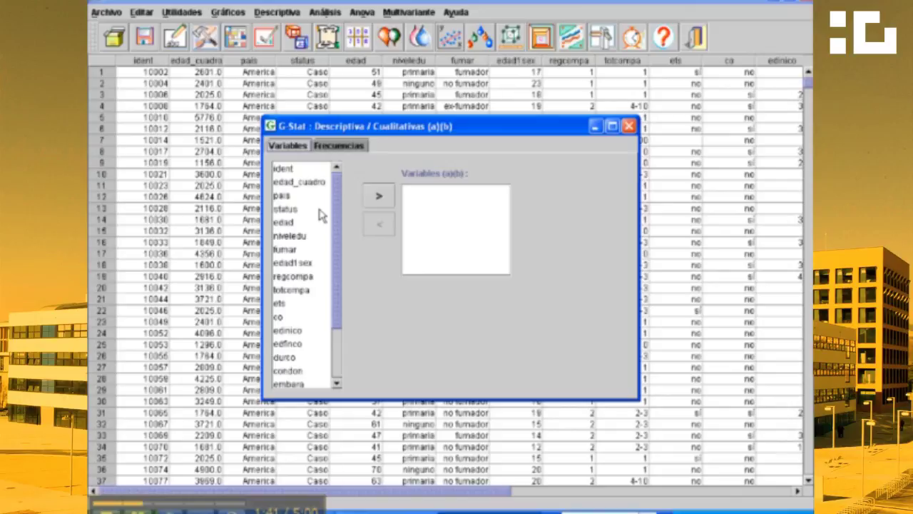
left_click(282, 195)
left_click(378, 196)
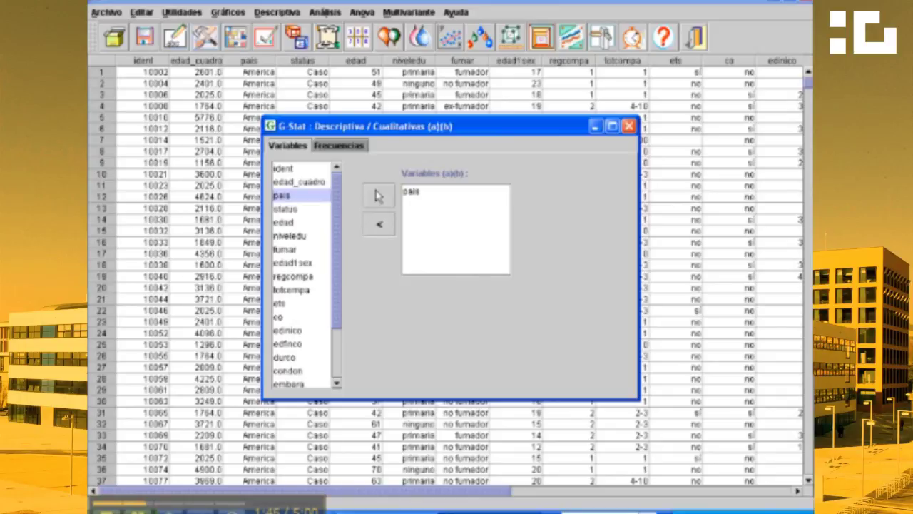
left_click(279, 316)
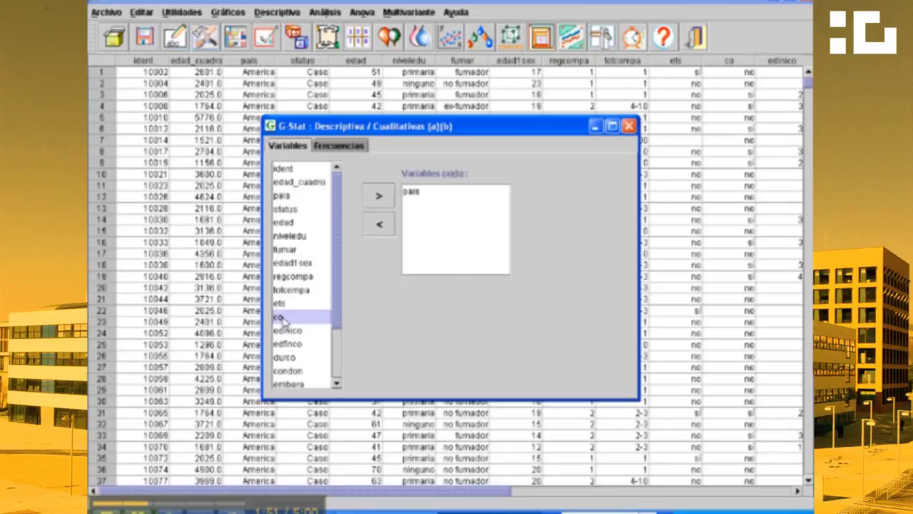
left_click(381, 196)
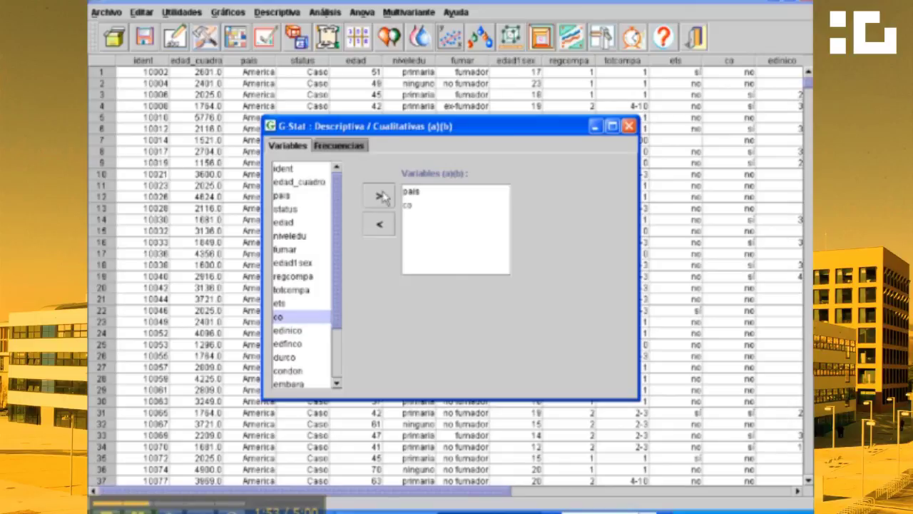
- Review the frequency tables of pais and co down to the end of the report, and close the analysis
left_click(341, 146)
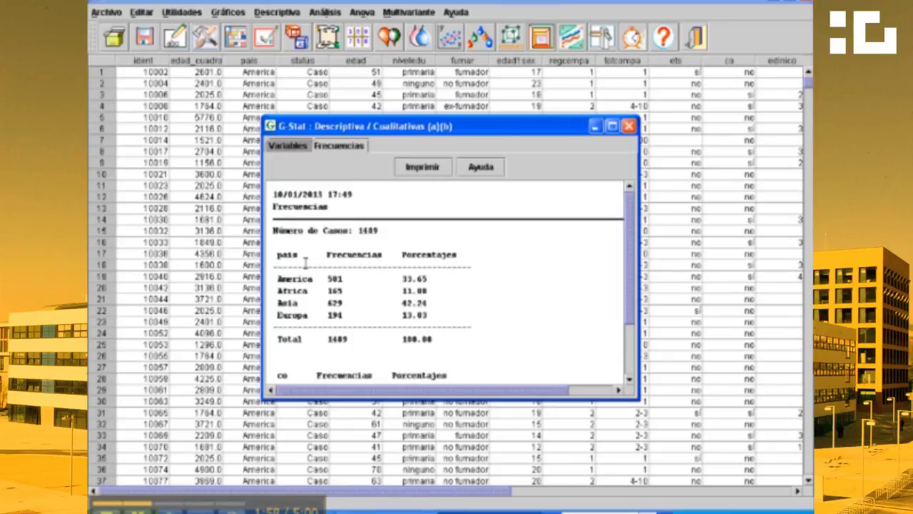
left_click_drag(627, 254, 628, 306)
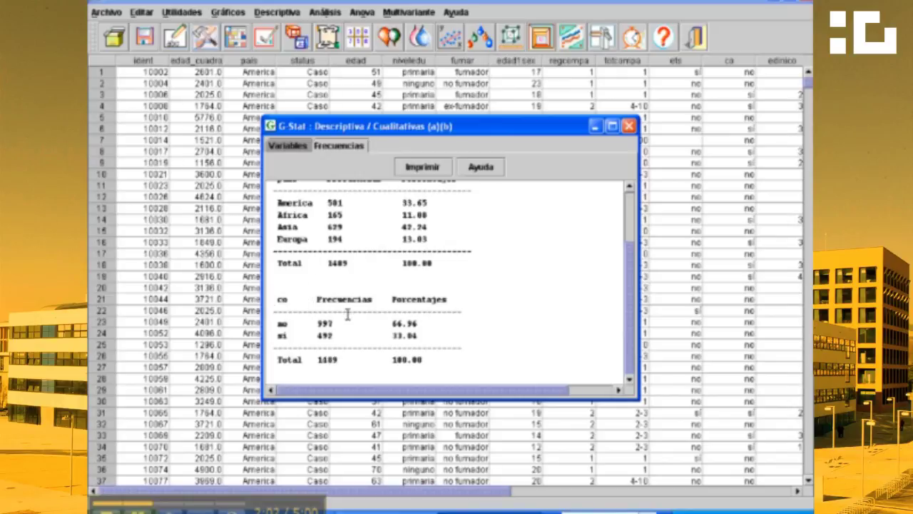
left_click(289, 145)
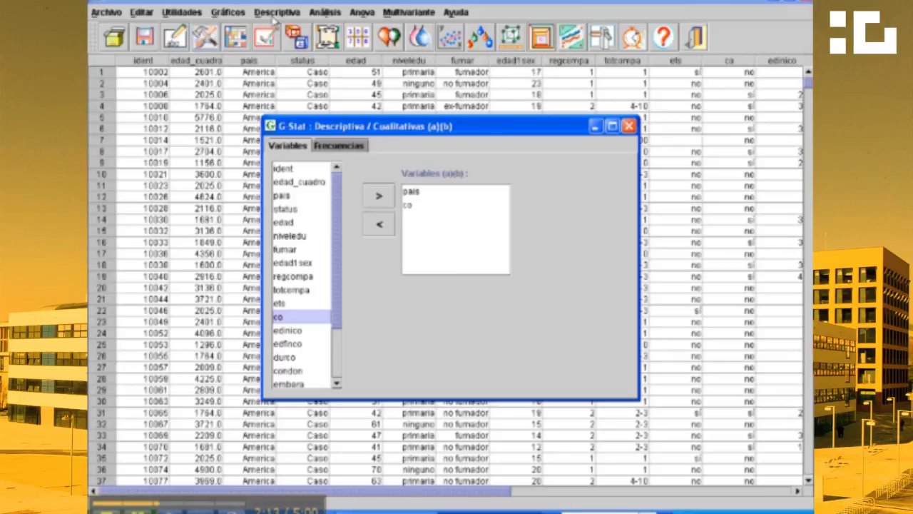
left_click(338, 146)
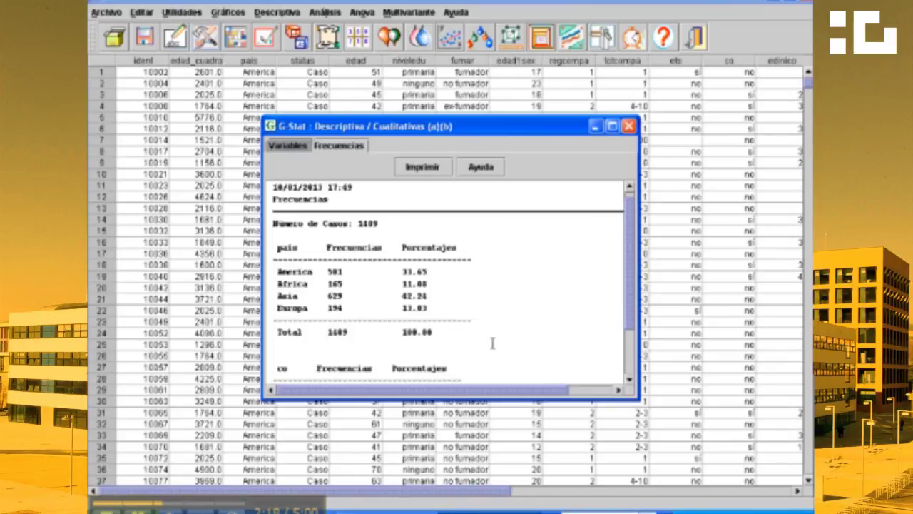
left_click_drag(632, 252, 629, 308)
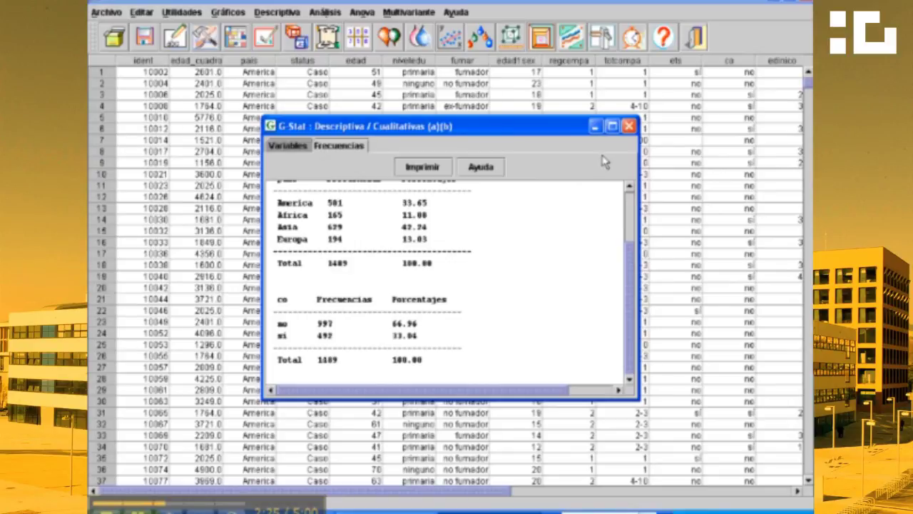
left_click(628, 127)
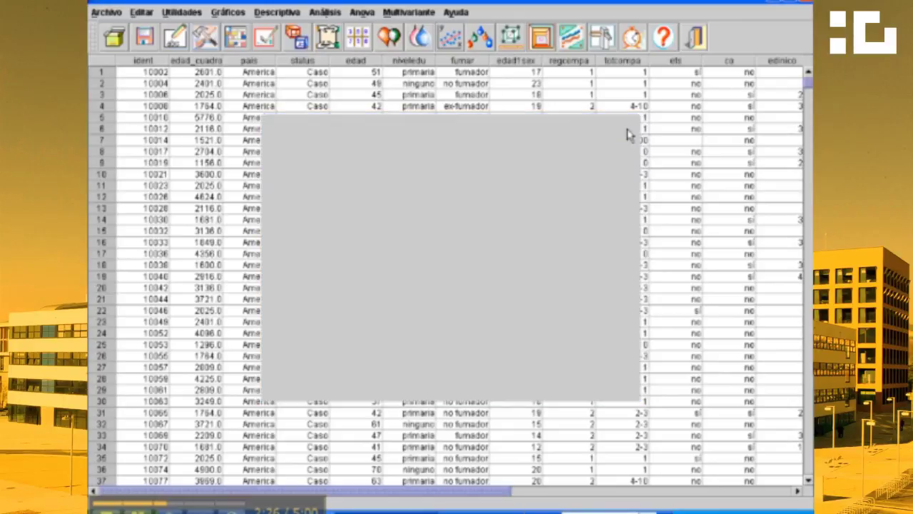
left_click(276, 12)
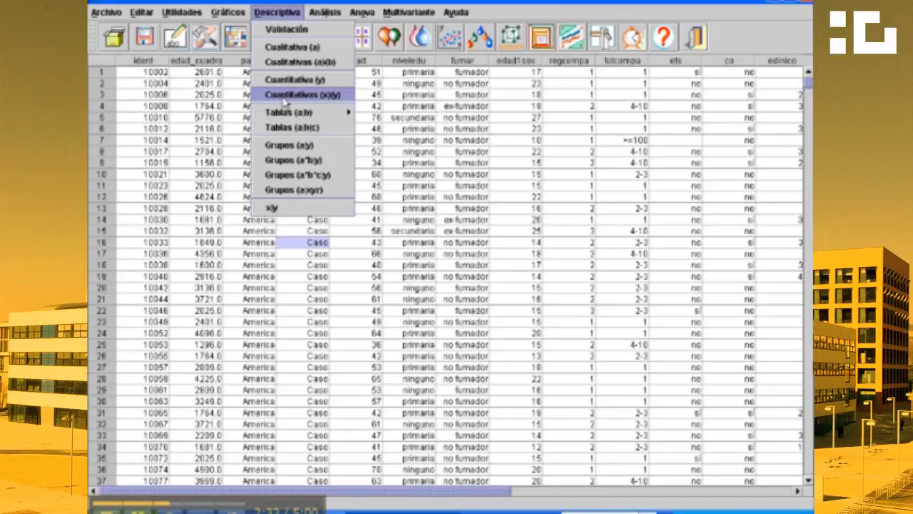
left_click(337, 269)
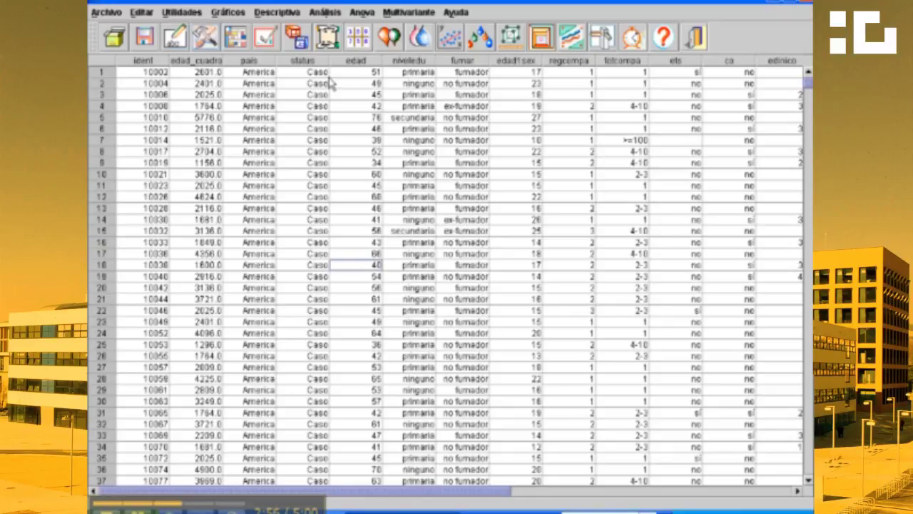
- Start a one-proportion analysis for a qualitative variable and choose co as its variable
left_click(317, 12)
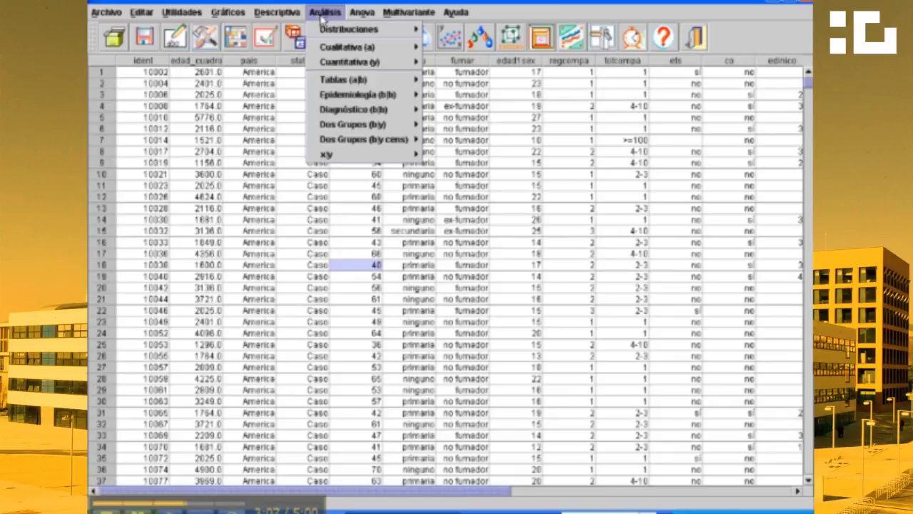
mouse_move(329, 28)
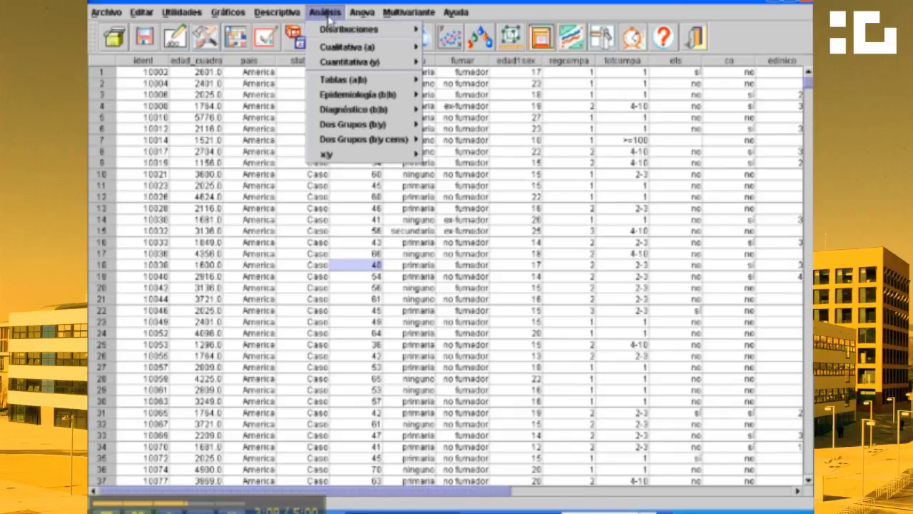
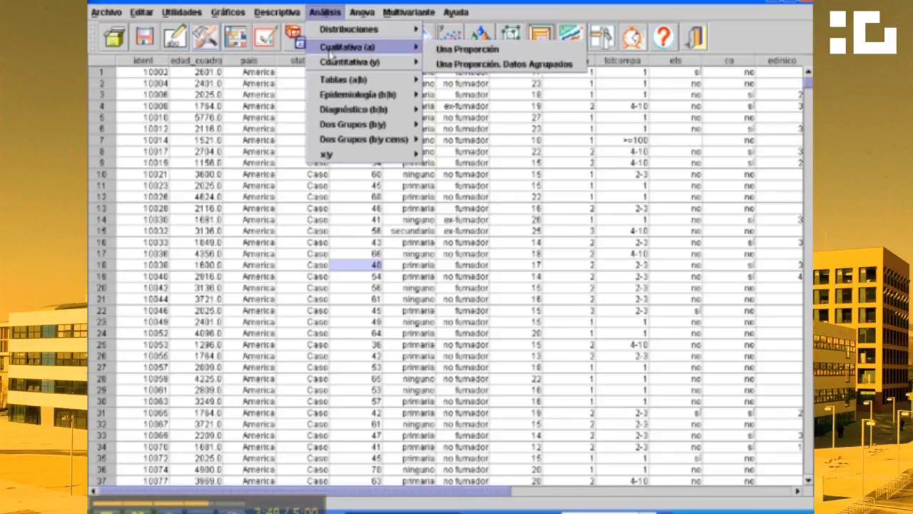
mouse_move(333, 62)
mouse_move(335, 47)
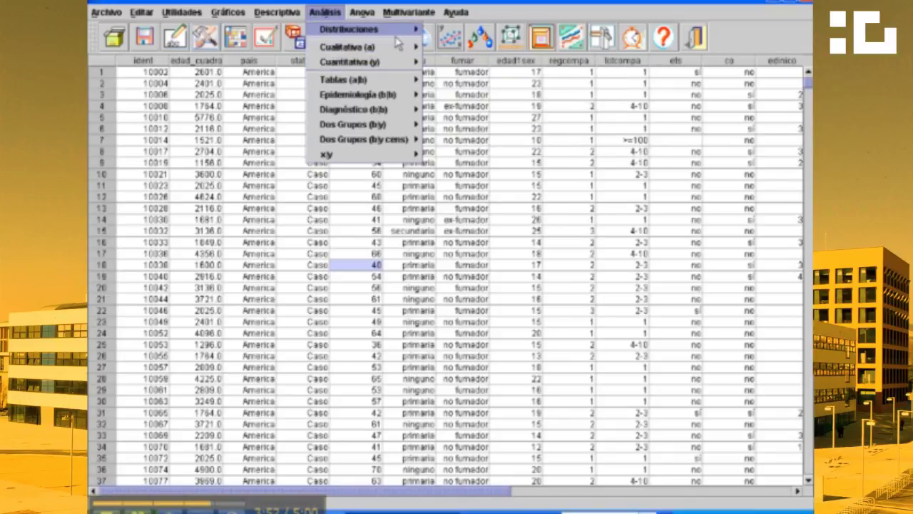
mouse_move(364, 34)
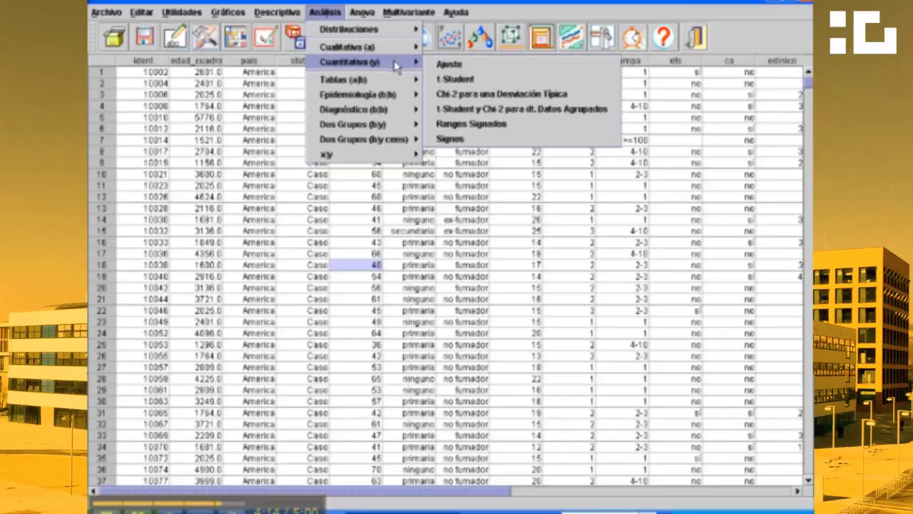
mouse_move(397, 48)
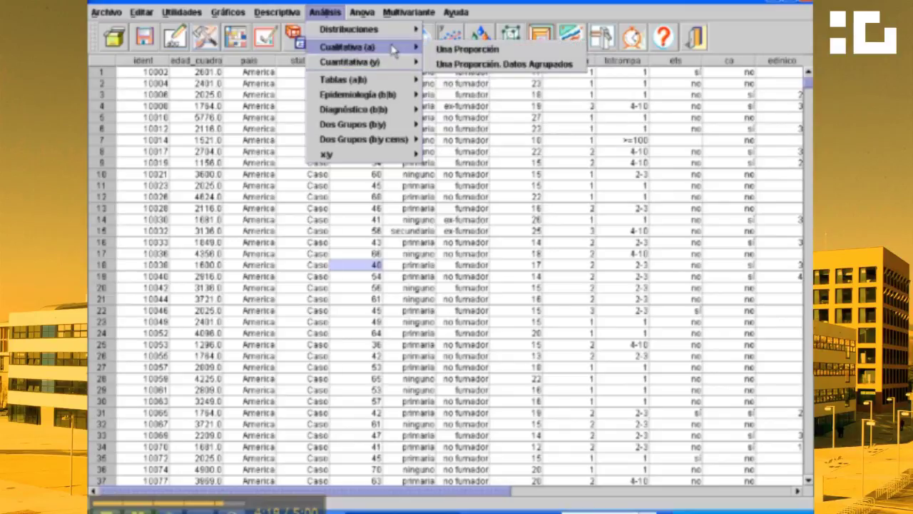
mouse_move(393, 64)
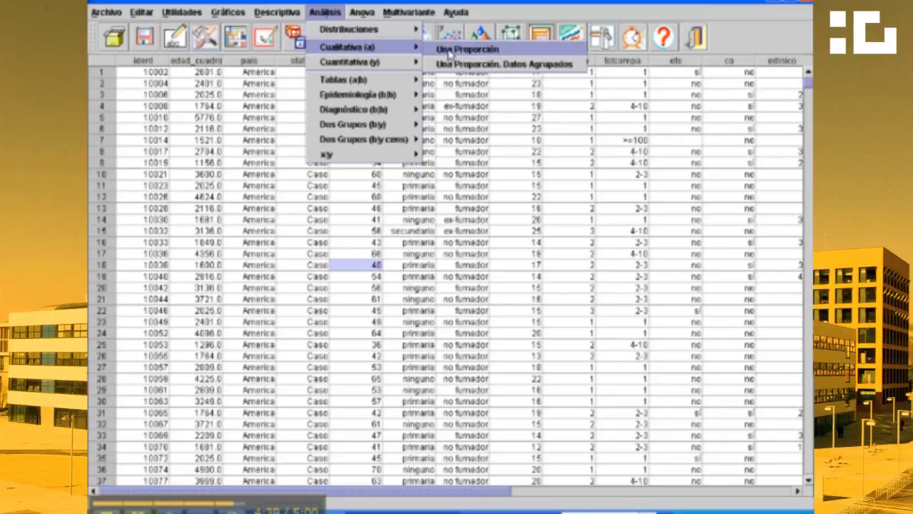
left_click(449, 50)
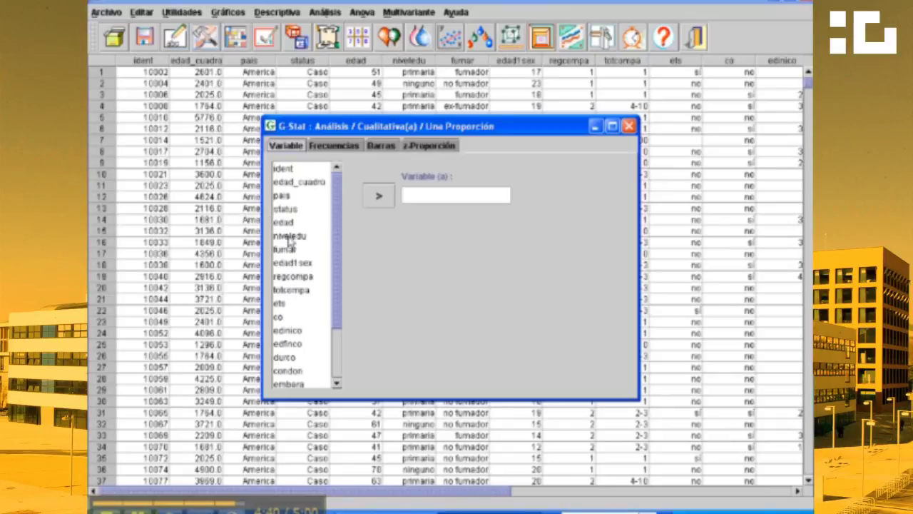
left_click(278, 318)
left_click(381, 191)
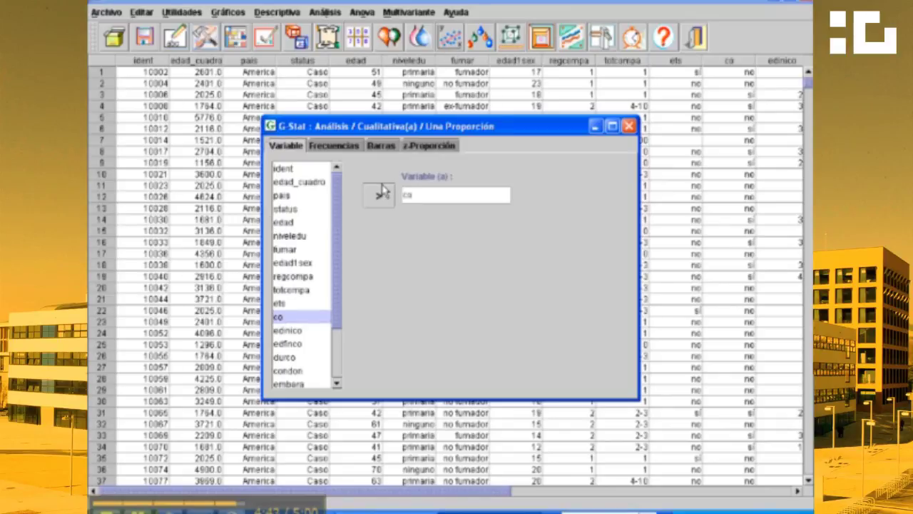
- View the frequencies of co, then examine the confidence interval and z-proportion test results
left_click(344, 147)
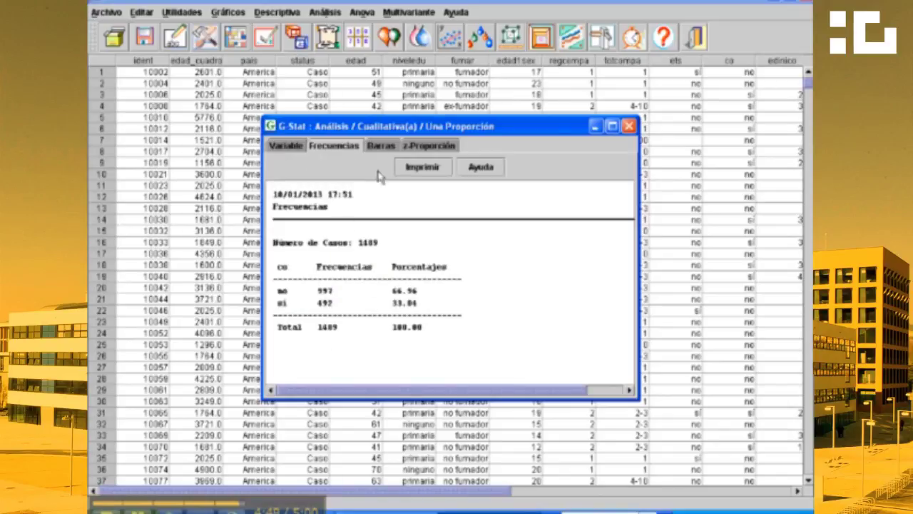
left_click(423, 145)
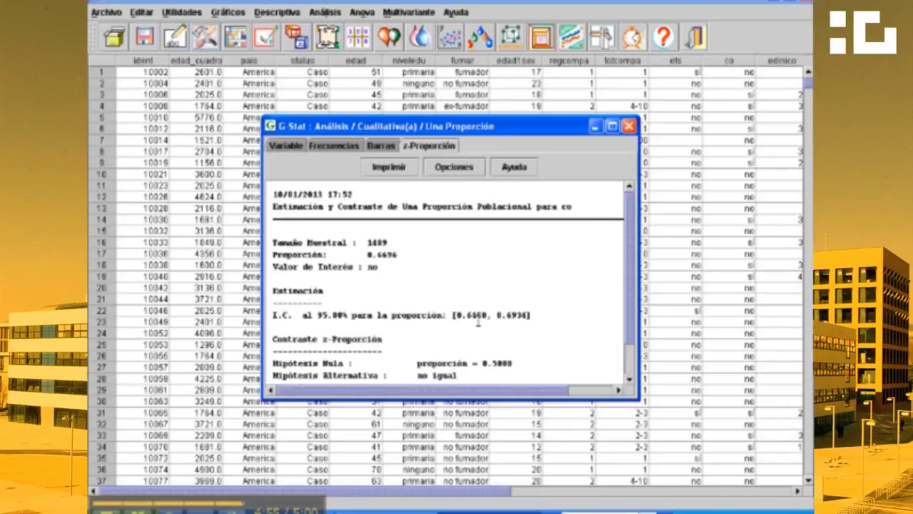
scroll(622, 305, "down", 2)
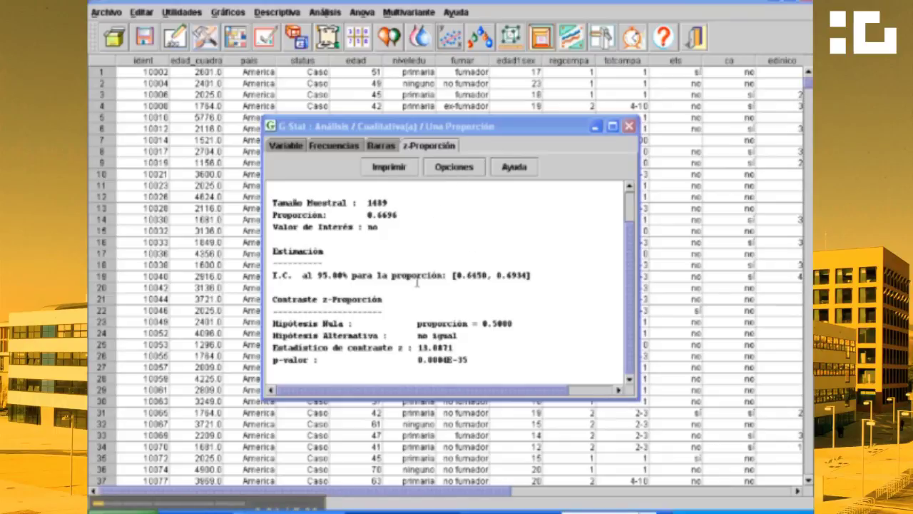
- Set the null hypothesis of the co proportion test to 0.3, review the recalculated test, and close the analysis
left_click(458, 173)
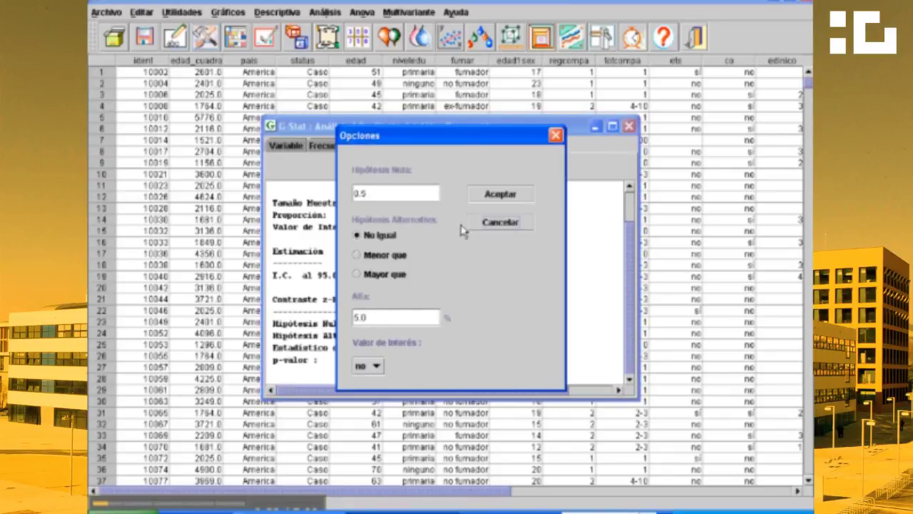
left_click(391, 194)
key("BackSpace")
type("3")
left_click(489, 203)
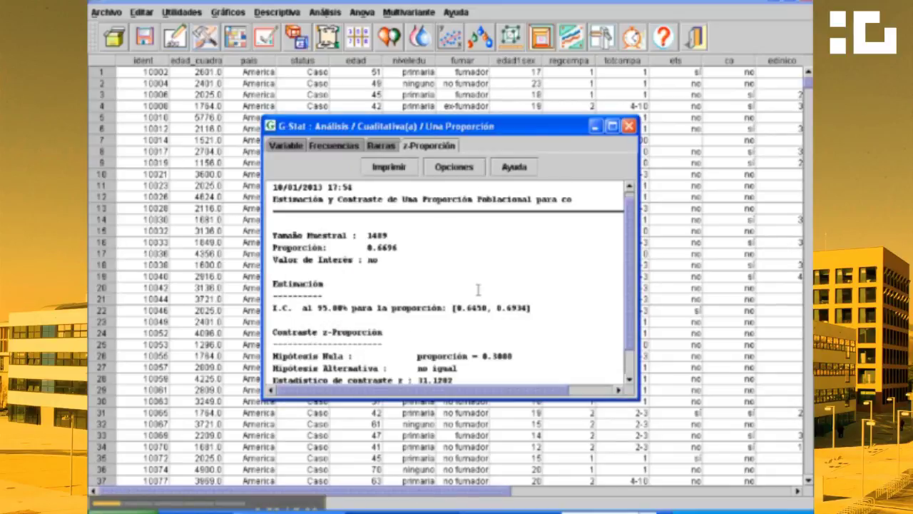
scroll(632, 285, "down", 1)
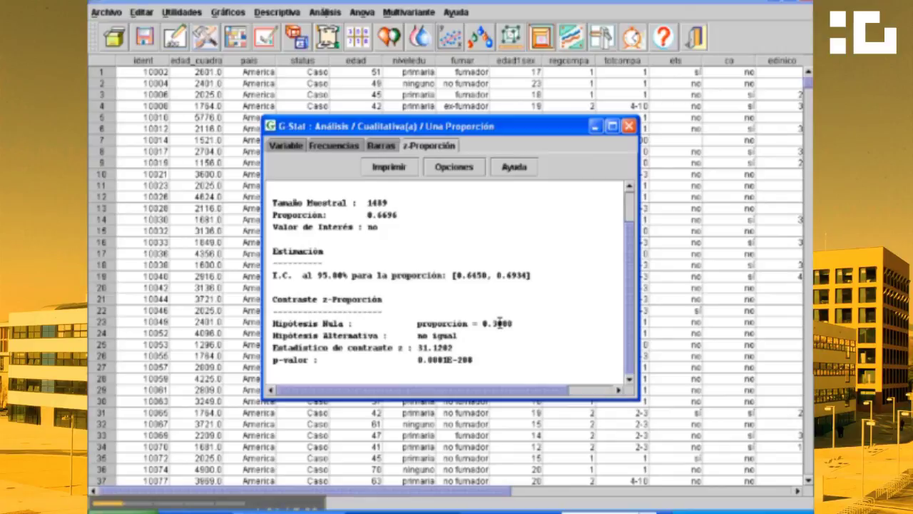
left_click(629, 126)
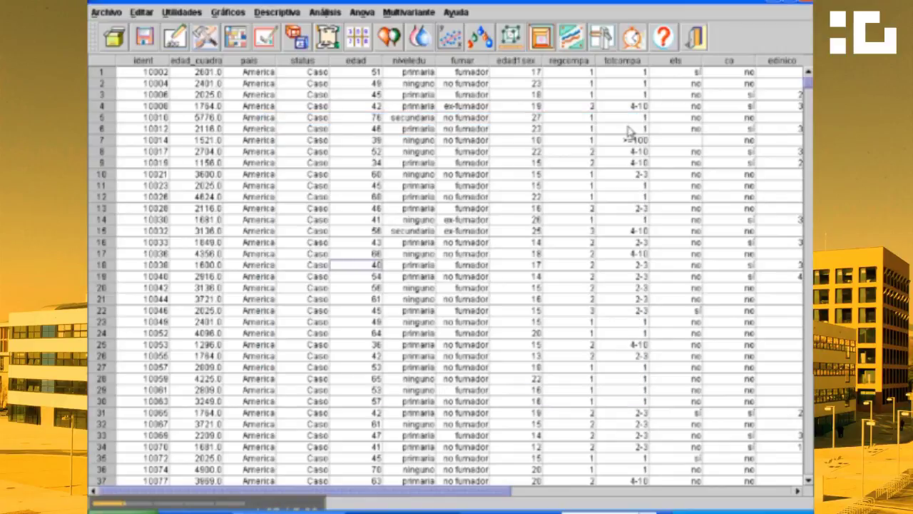
- Start a one-sample t-Student analysis for a quantitative variable and choose edad as its variable
left_click(324, 12)
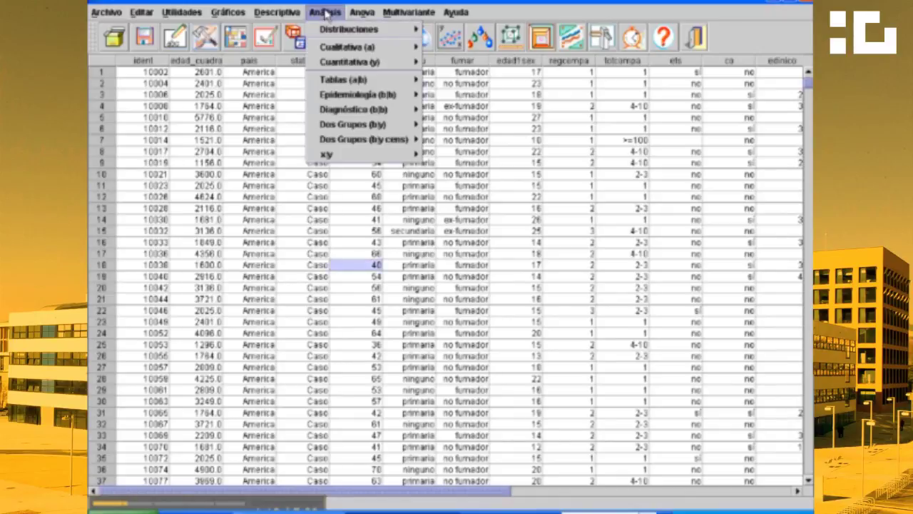
mouse_move(341, 66)
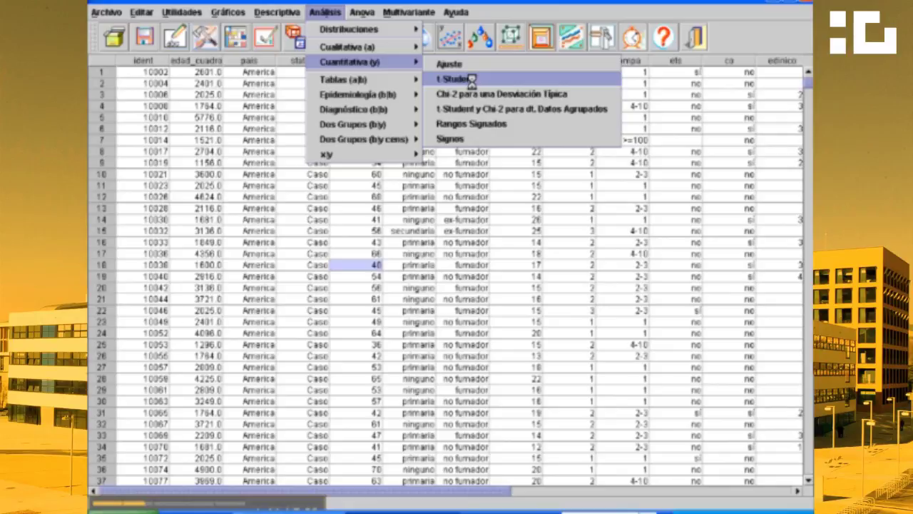
left_click(474, 80)
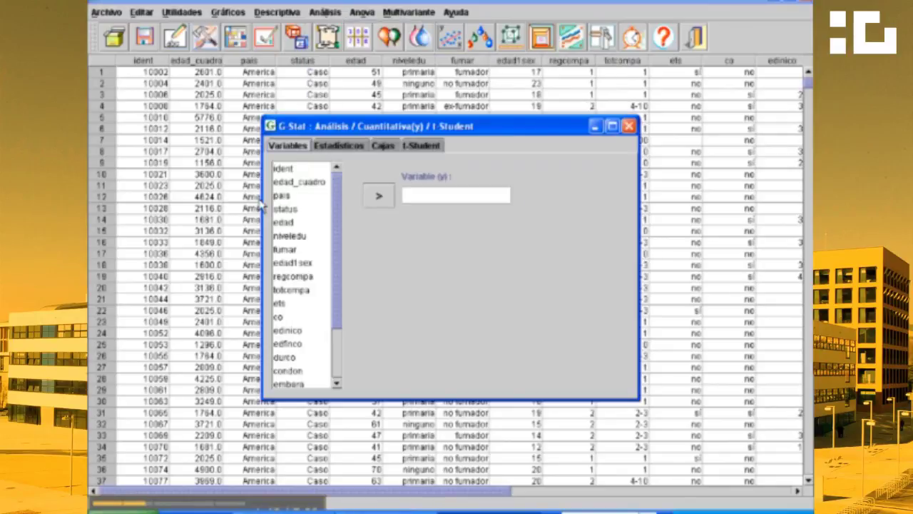
left_click(283, 222)
left_click(378, 196)
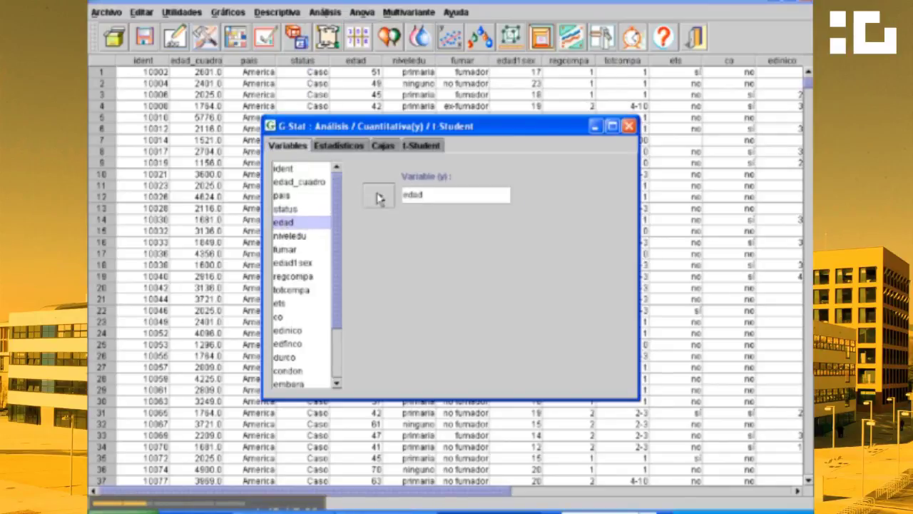
- View the descriptive statistics and box plot of edad, then examine the 95% confidence interval for its mean in the t-Student results
left_click(345, 146)
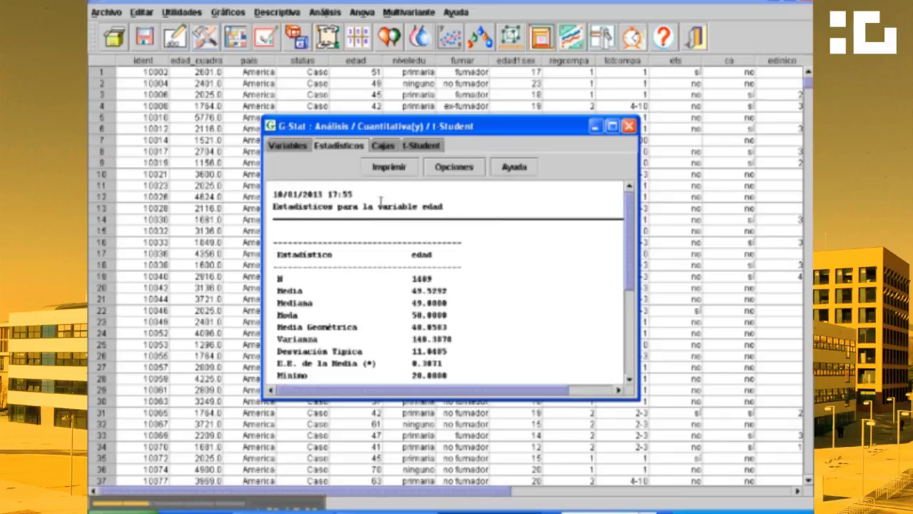
left_click(383, 146)
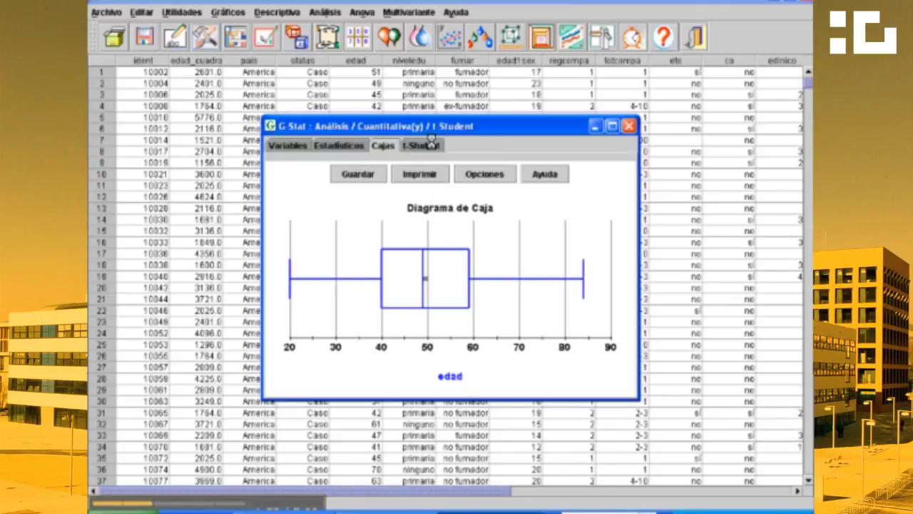
left_click(435, 146)
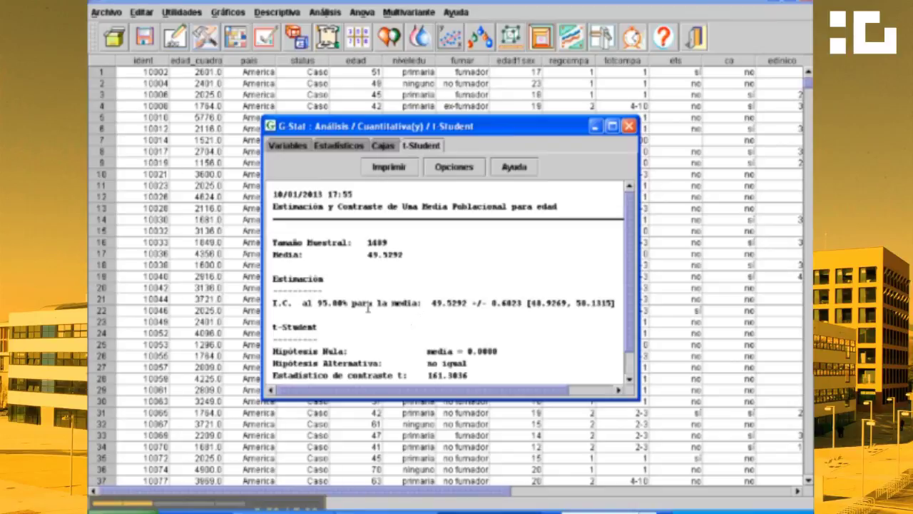
left_click_drag(318, 302, 506, 303)
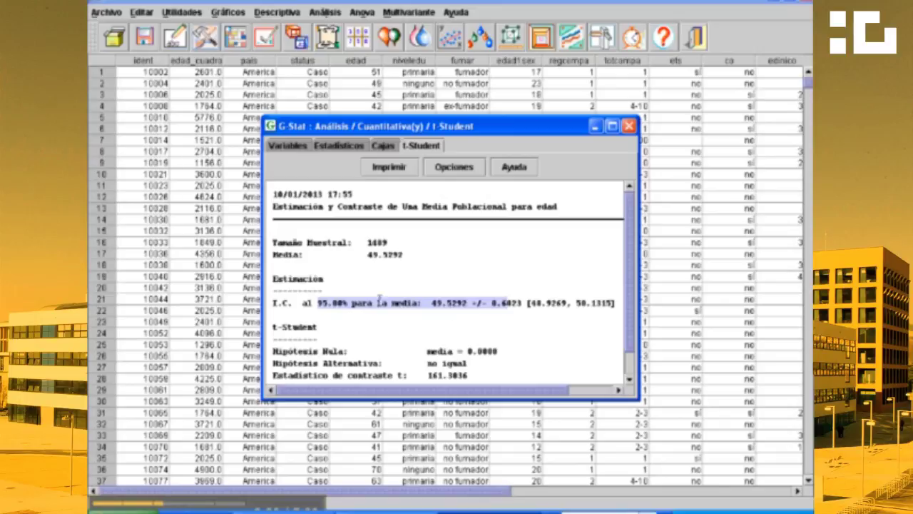
left_click(434, 303)
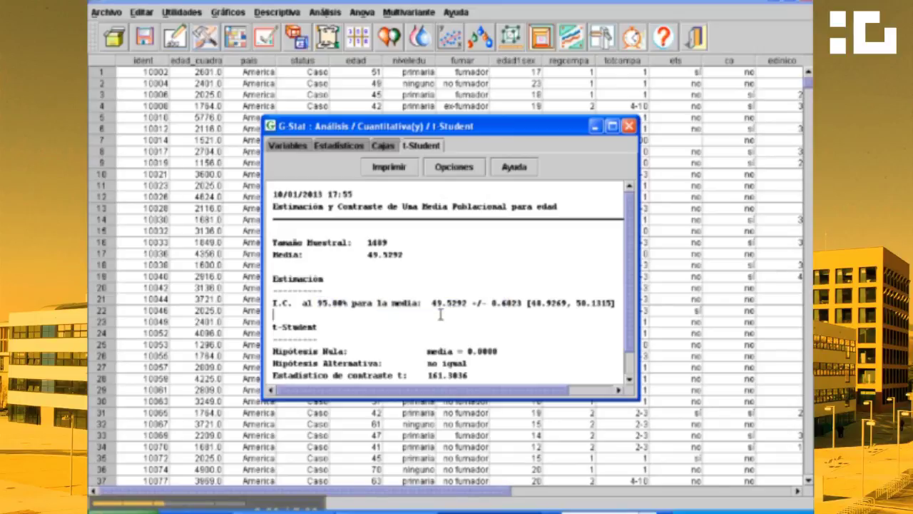
left_click_drag(434, 303, 469, 303)
- Set the null hypothesis of the edad t-Student test to 55, keeping the two-sided alternative
left_click(469, 172)
left_click_drag(374, 209, 354, 209)
type("55")
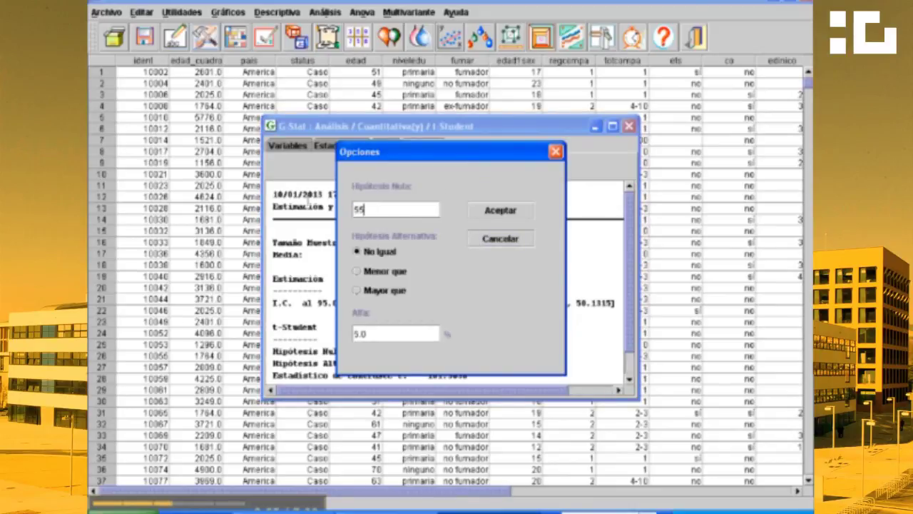
left_click(518, 217)
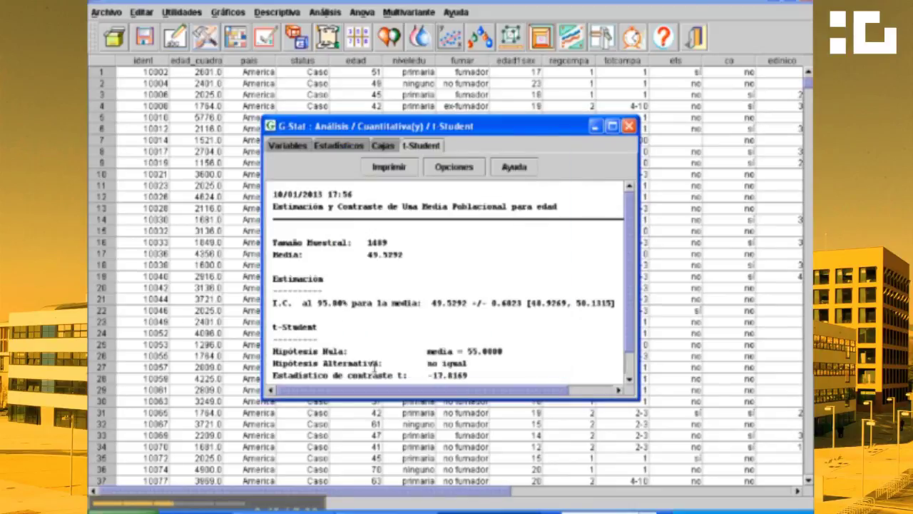
- Examine the recalculated p-value for edad, compare the estimated mean with the hypothesized mean, and close the analysis
scroll(628, 298, "down", 1)
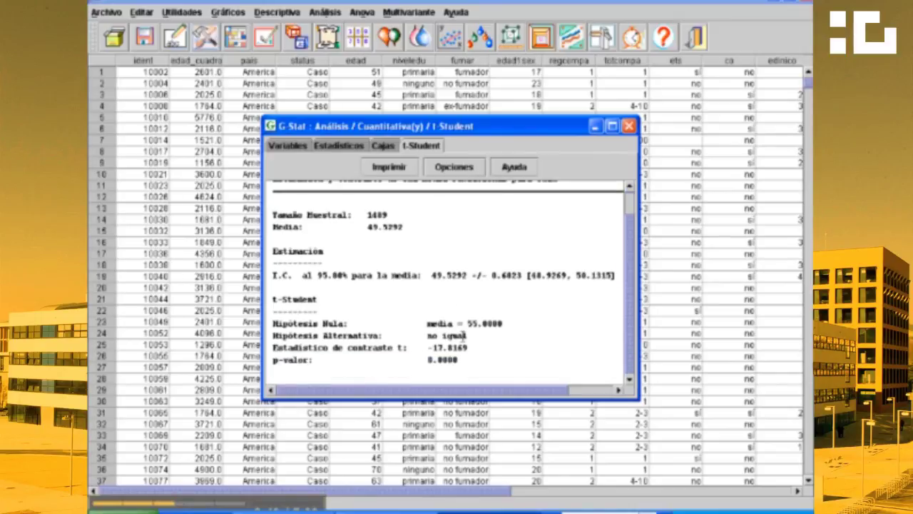
left_click_drag(426, 359, 463, 359)
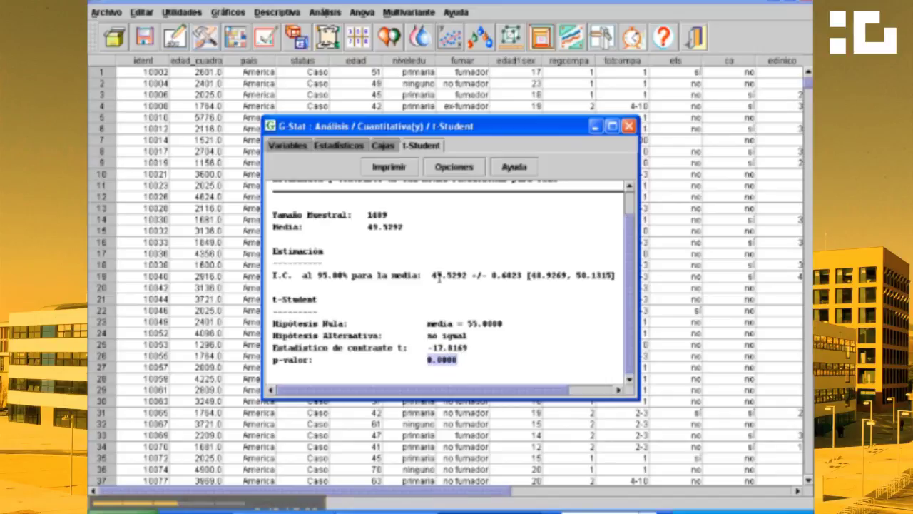
left_click_drag(431, 275, 467, 276)
left_click_drag(468, 323, 509, 323)
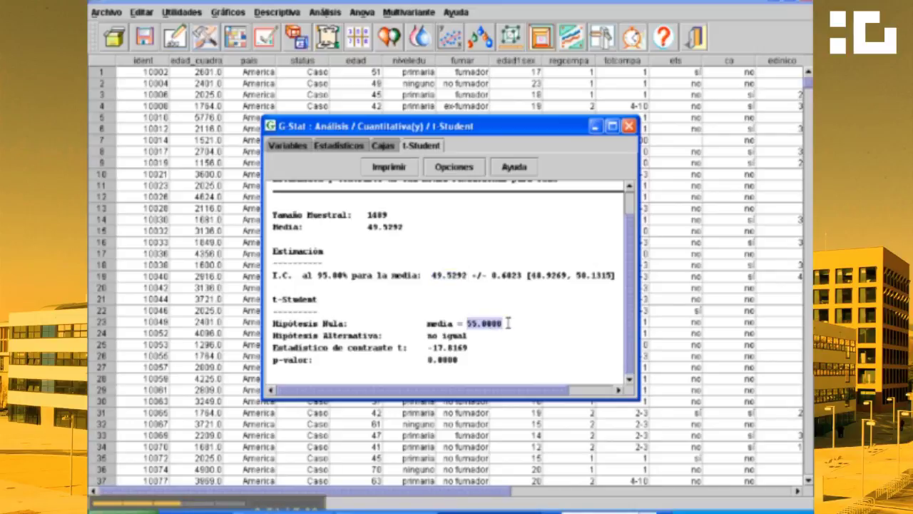
left_click(628, 126)
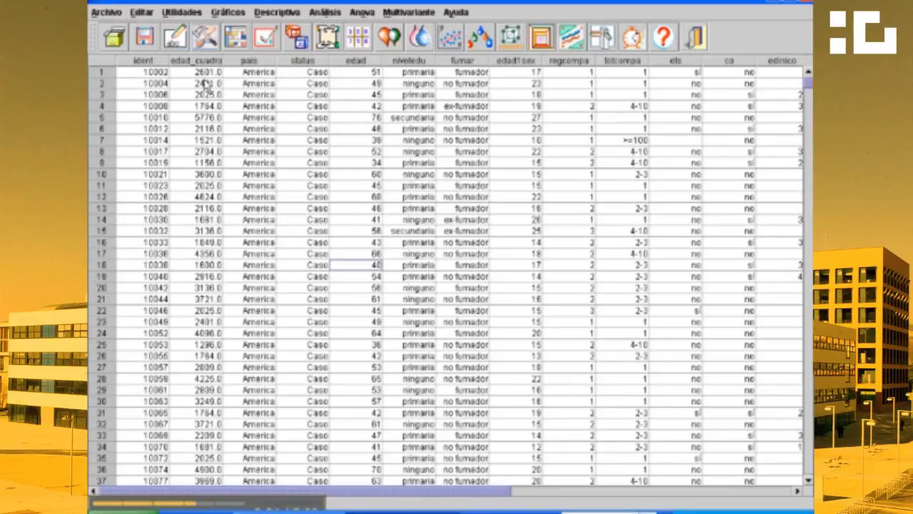
- Start a t-Student and Chi-2 analysis for grouped data and label it "edad media"
left_click(325, 12)
mouse_move(344, 64)
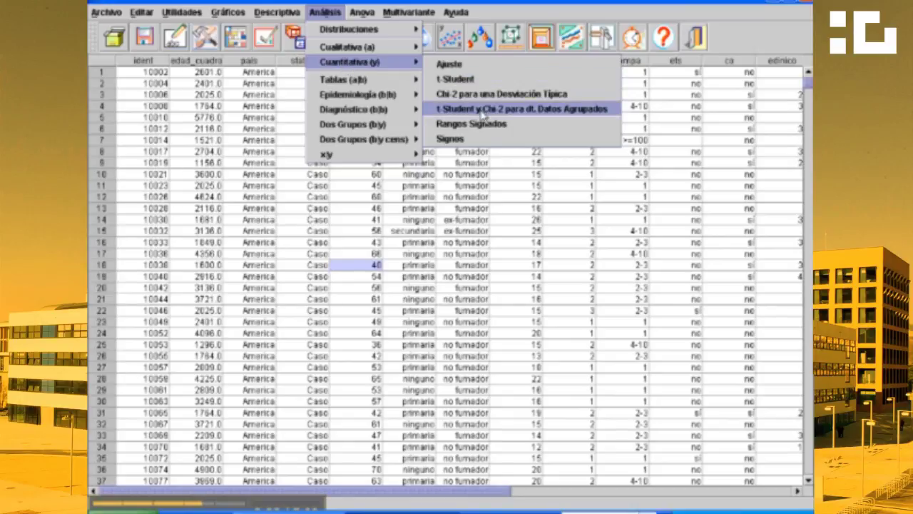
left_click(554, 117)
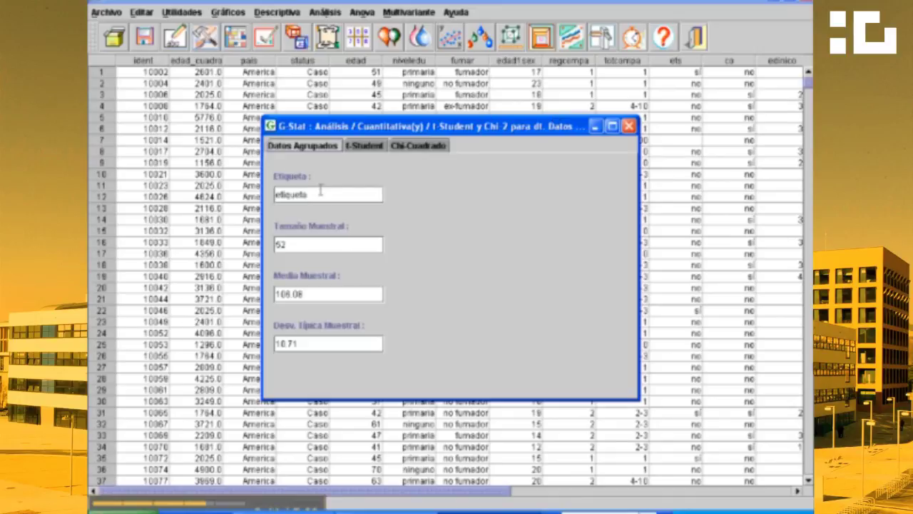
left_click_drag(319, 191, 240, 192)
type("edad media")
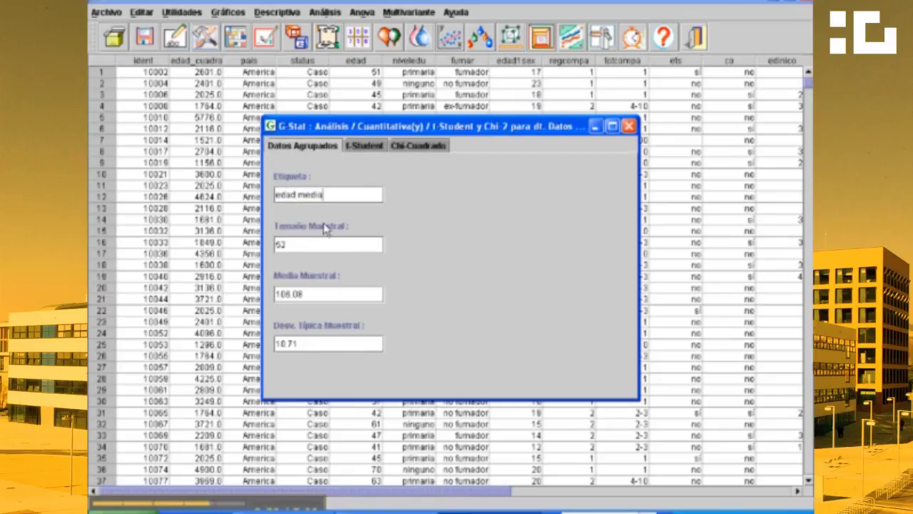
- Set the grouped data to a sample size of 100, a sample mean of 65 and a standard deviation of 10
left_click_drag(291, 246, 250, 241)
type("100")
left_click_drag(316, 293, 179, 291)
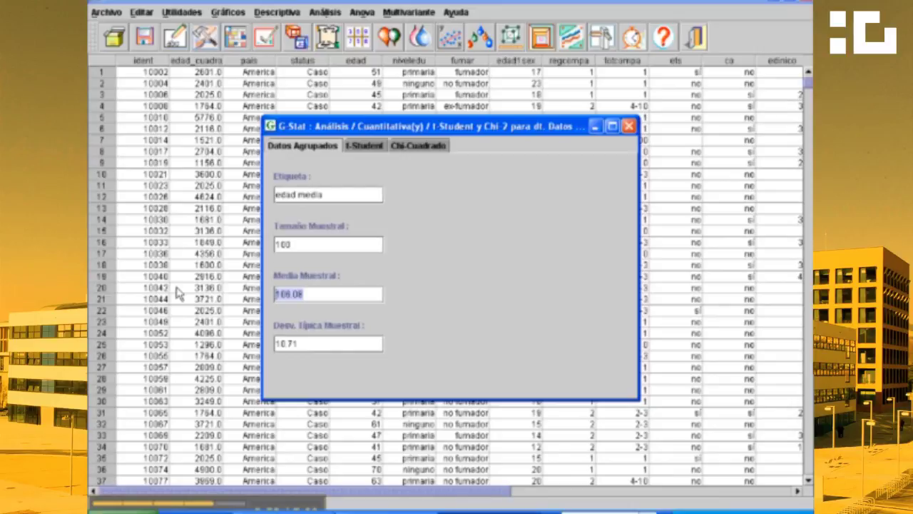
type("1")
key("BackSpace")
type("65")
key("Tab")
type("10")
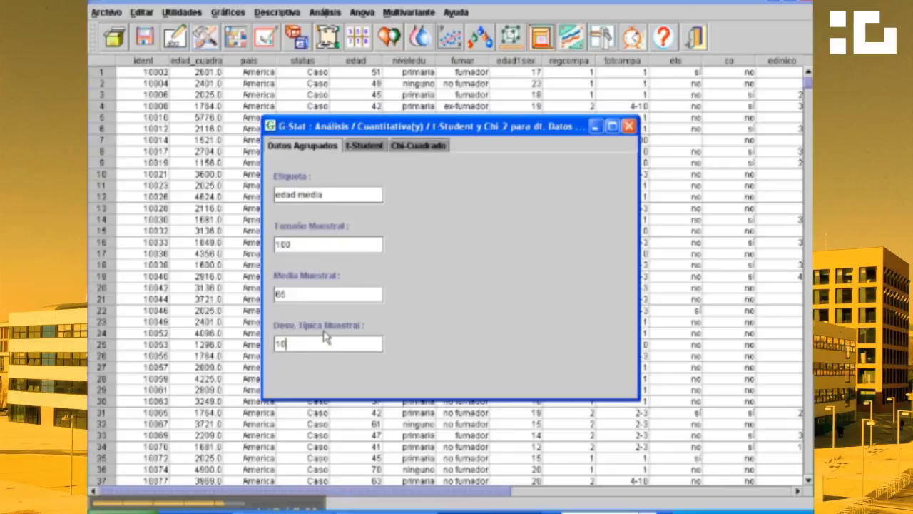
- View the t-Student estimation and test results for edad media, and close the grouped-data analysis
left_click(364, 145)
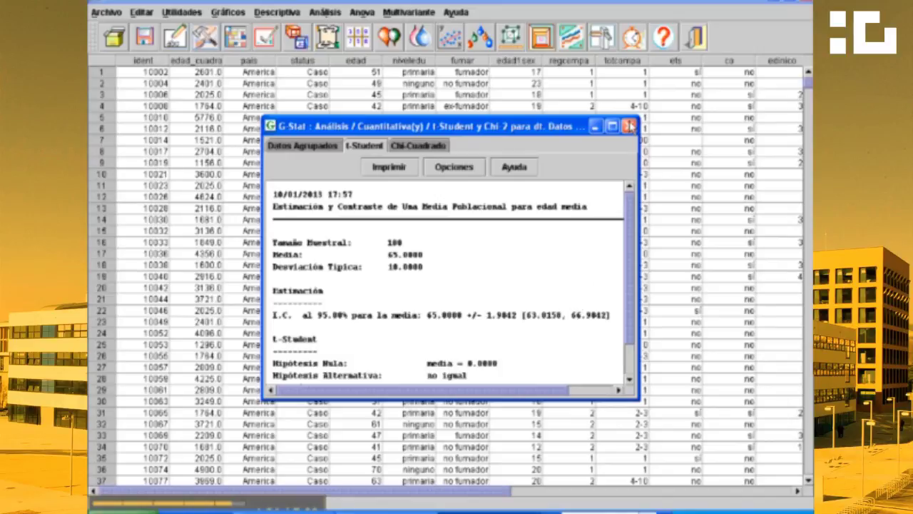
left_click(629, 127)
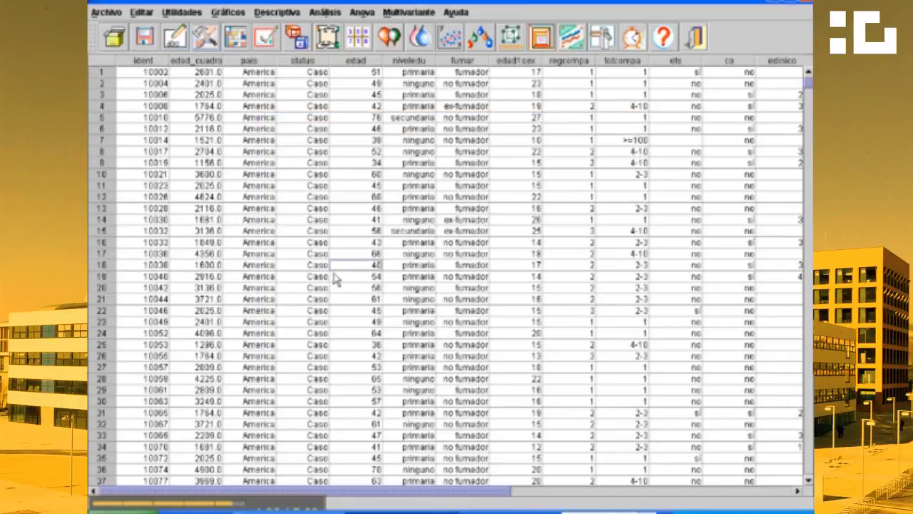